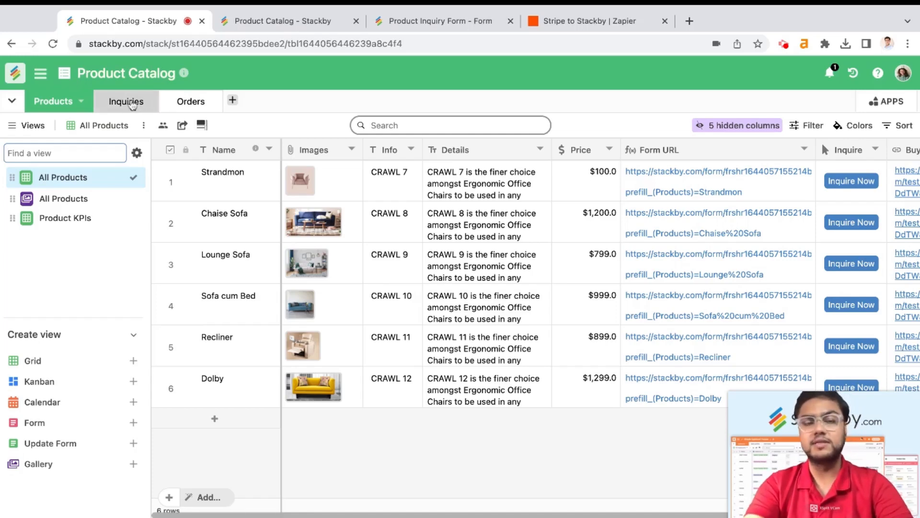
Browse the Inquiries, Orders and Products tables, scrolling across the Products columns
{"action": "left_click", "coordinate": [108, 104]}
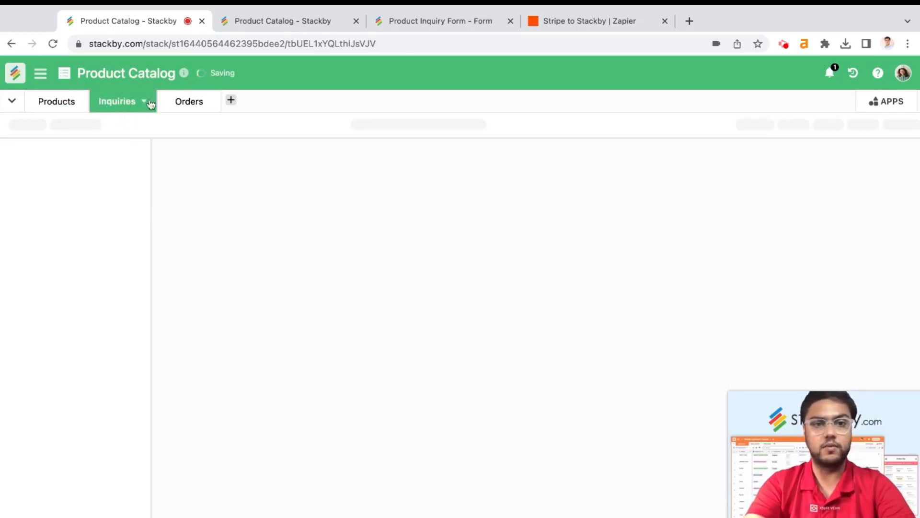
{"action": "left_click", "coordinate": [182, 103]}
{"action": "left_click", "coordinate": [72, 109]}
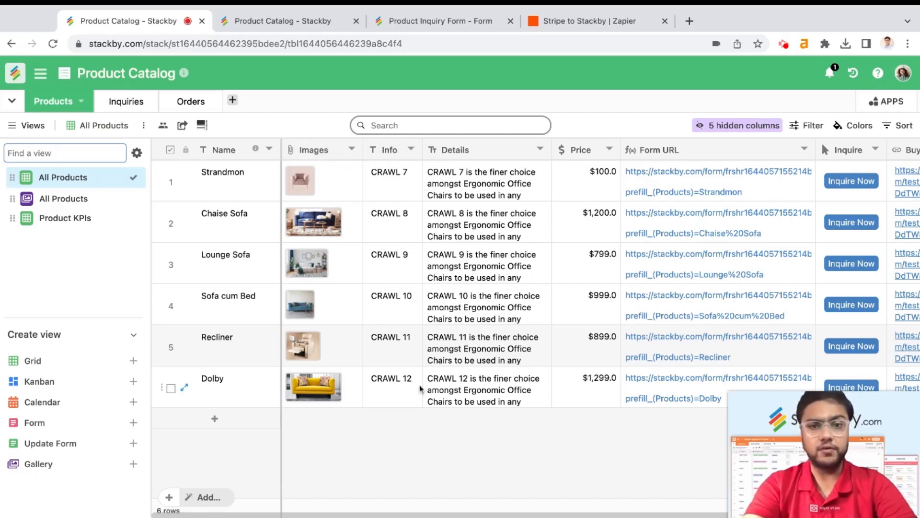
{"action": "scroll", "coordinate": [509, 341], "scroll_direction": "right", "scroll_amount": 2}
{"action": "scroll", "coordinate": [509, 341], "scroll_direction": "right", "scroll_amount": 2}
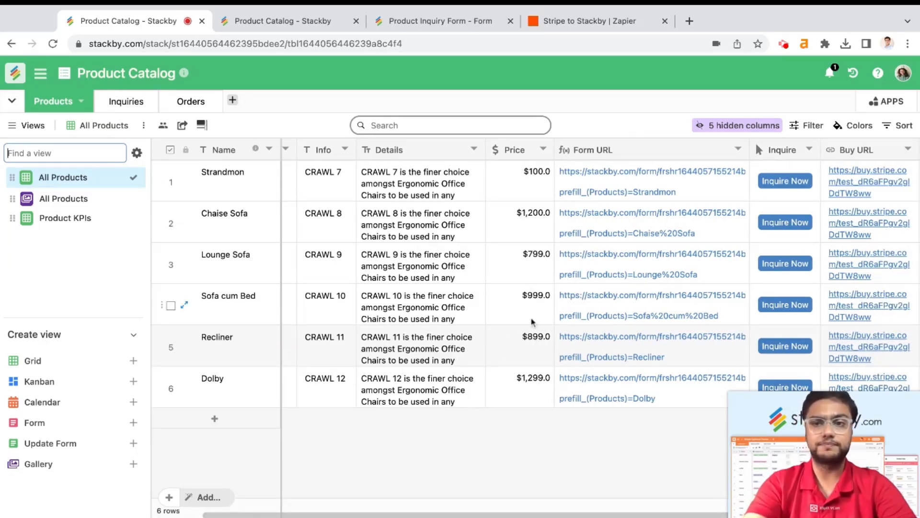
{"action": "scroll", "coordinate": [531, 317], "scroll_direction": "left", "scroll_amount": 4}
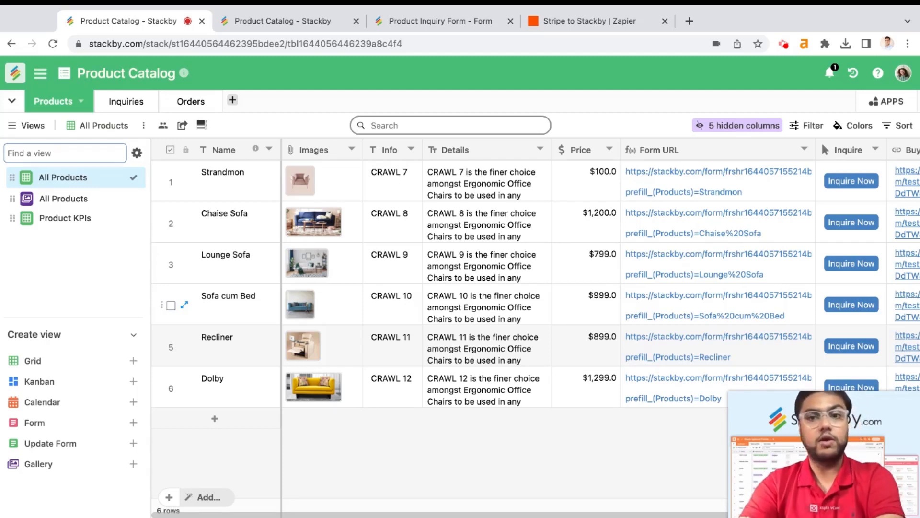
Show the Inquiries table with its seven customer inquiries, linked products and statuses
{"action": "left_click", "coordinate": [127, 102]}
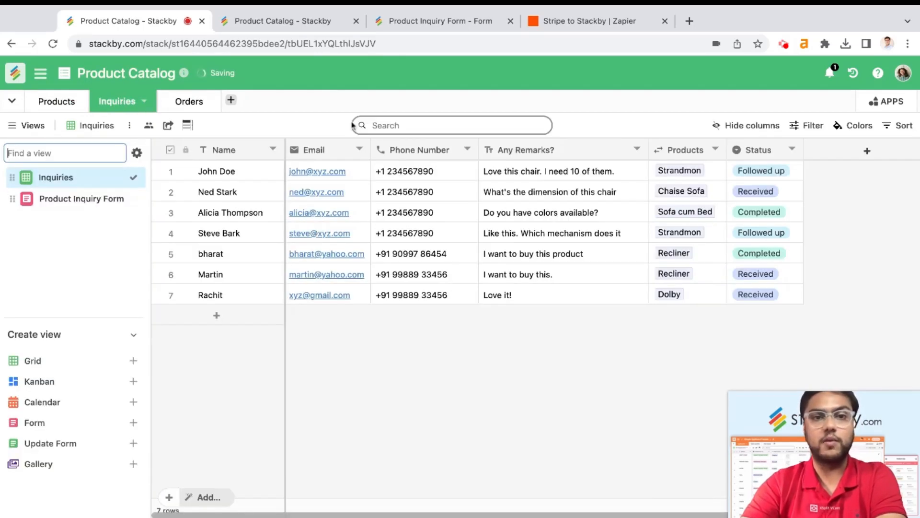
{"action": "left_click", "coordinate": [332, 116]}
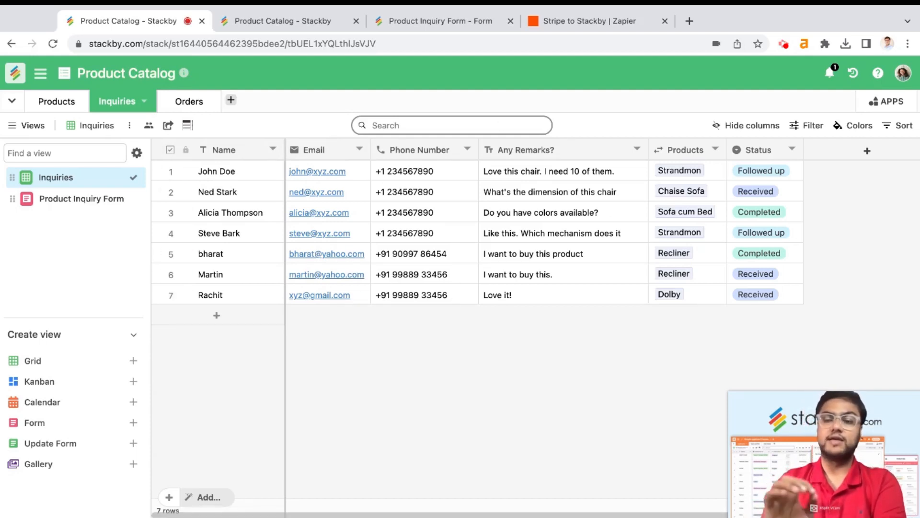
{"action": "mouse_move", "coordinate": [111, 409]}
{"action": "mouse_move", "coordinate": [130, 425]}
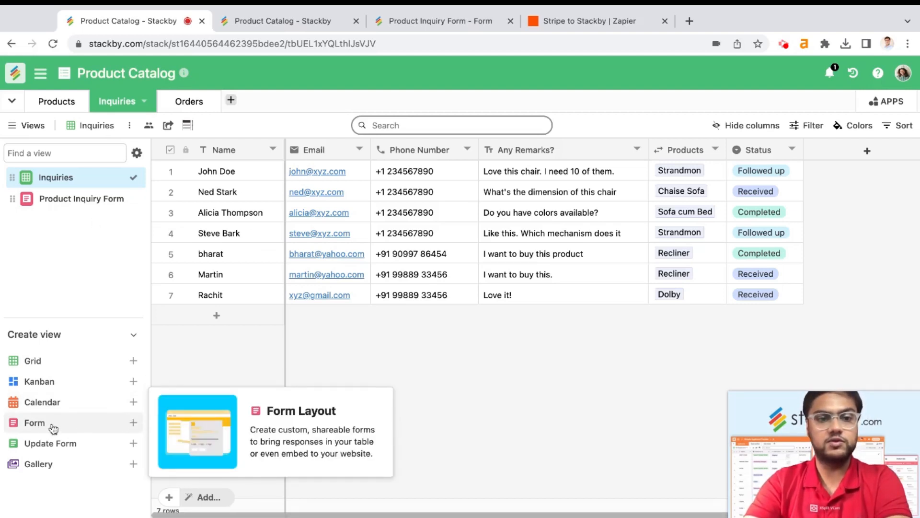
Open the Product Inquiry Form view and look through its questions
{"action": "left_click", "coordinate": [87, 200]}
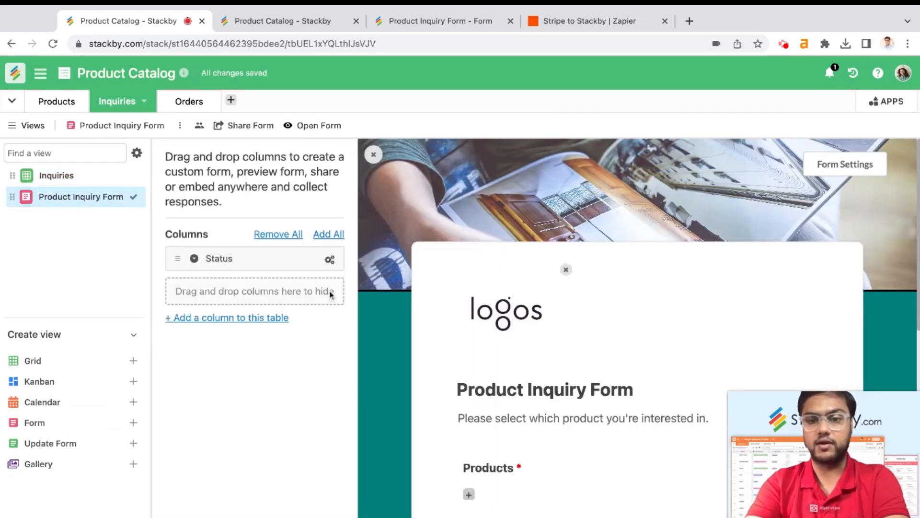
{"action": "scroll", "coordinate": [407, 364], "scroll_direction": "down", "scroll_amount": 6}
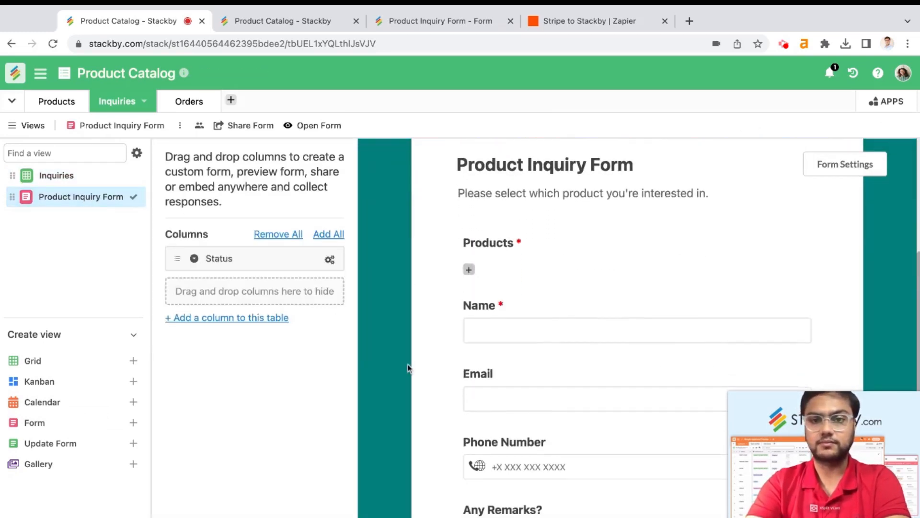
{"action": "scroll", "coordinate": [407, 363], "scroll_direction": "up", "scroll_amount": 3}
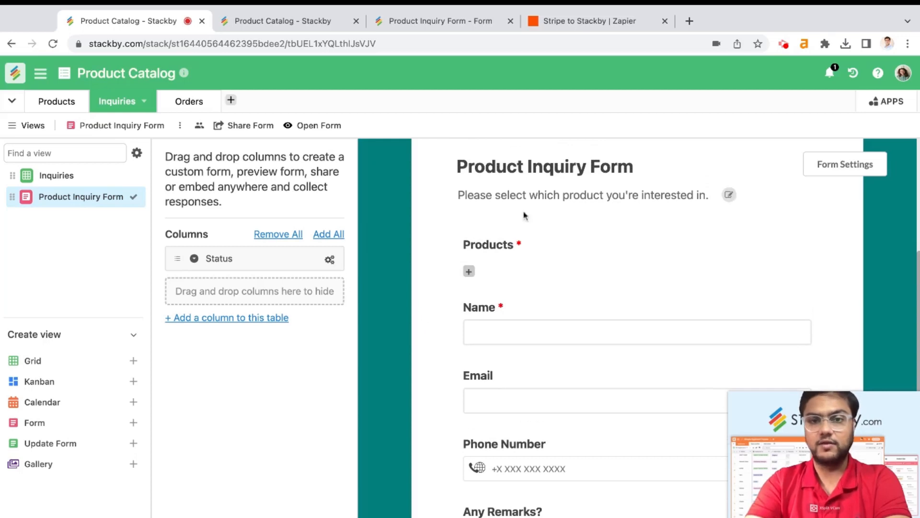
{"action": "scroll", "coordinate": [506, 291], "scroll_direction": "down", "scroll_amount": 2}
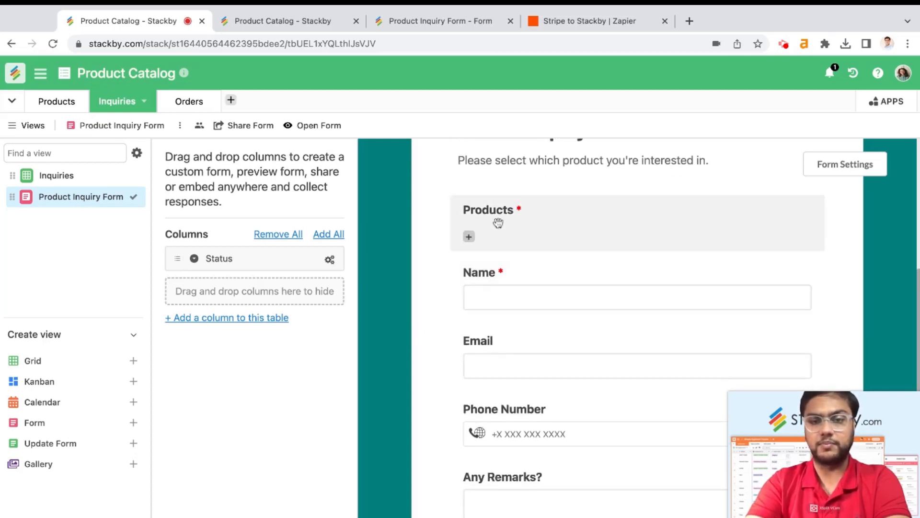
{"action": "scroll", "coordinate": [527, 293], "scroll_direction": "down", "scroll_amount": 2}
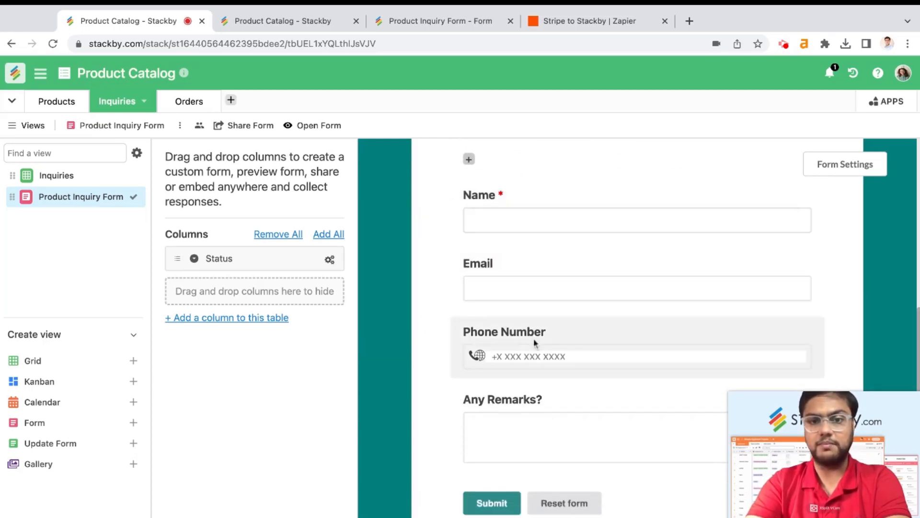
{"action": "scroll", "coordinate": [549, 270], "scroll_direction": "down", "scroll_amount": 1}
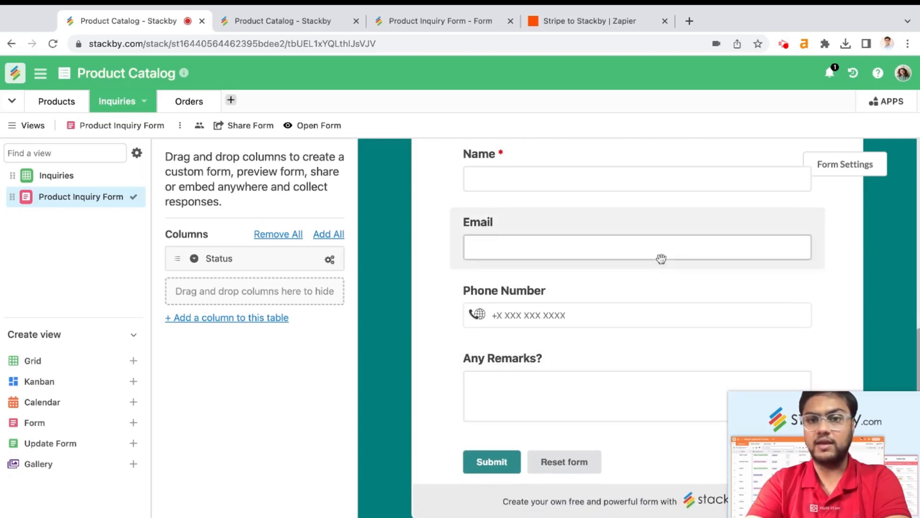
Make the Phone Number and Email questions required, saving each
{"action": "left_click", "coordinate": [707, 303]}
{"action": "scroll", "coordinate": [747, 270], "scroll_direction": "up", "scroll_amount": 2}
{"action": "left_click", "coordinate": [745, 221]}
{"action": "left_click", "coordinate": [488, 426]}
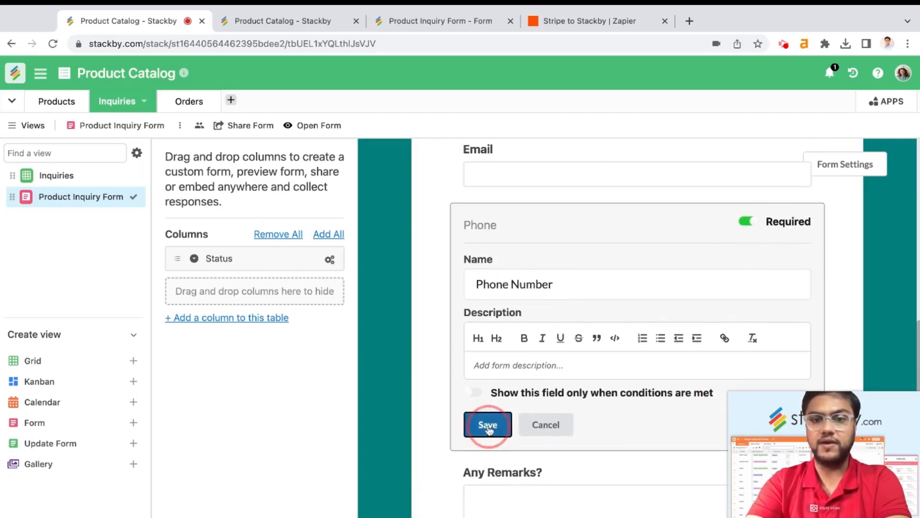
{"action": "left_click", "coordinate": [681, 226]}
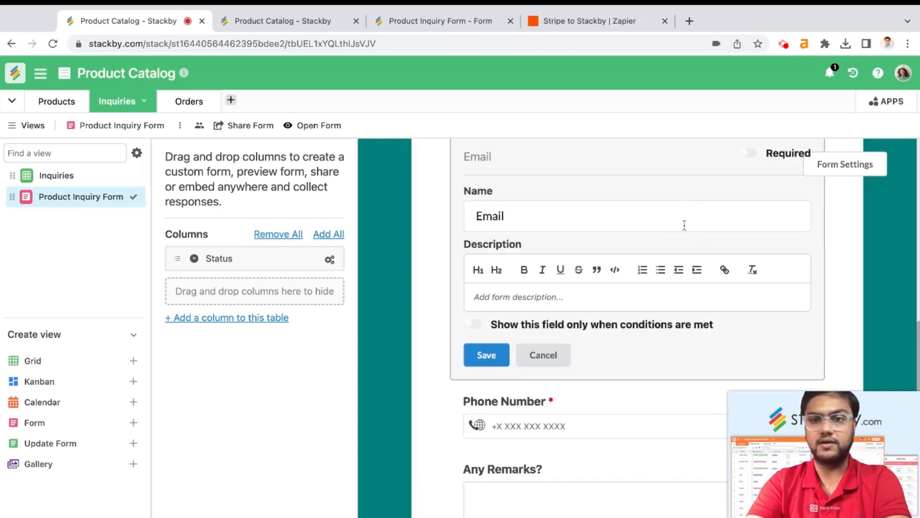
{"action": "left_click", "coordinate": [748, 154]}
{"action": "left_click", "coordinate": [483, 357]}
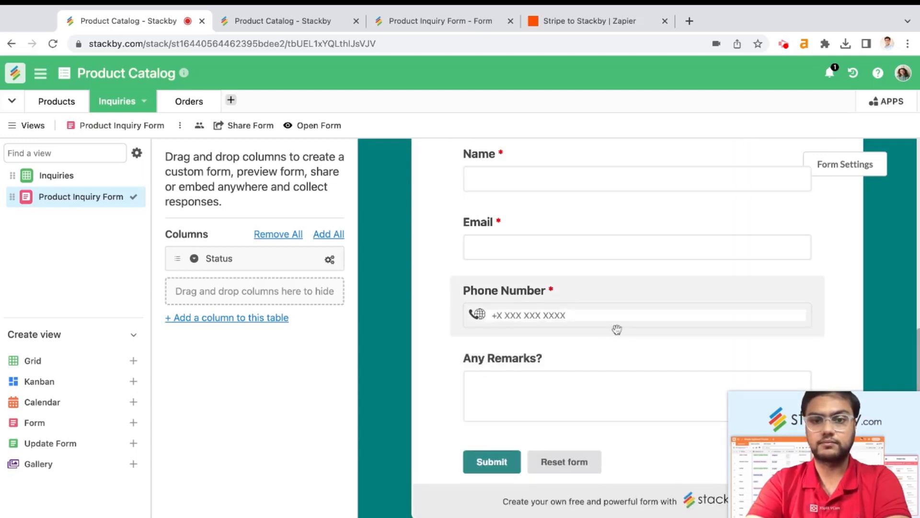
Set the form's background colour to orange in Form Settings
{"action": "scroll", "coordinate": [585, 388], "scroll_direction": "up", "scroll_amount": 10}
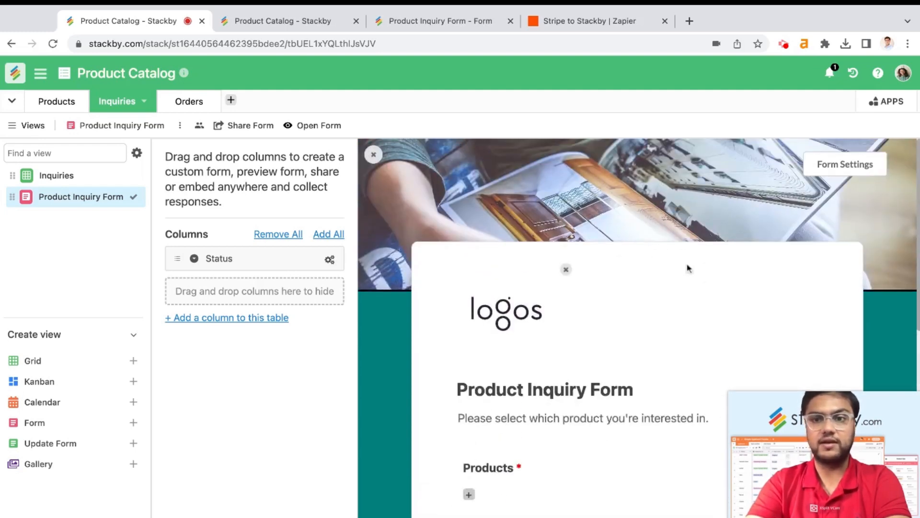
{"action": "left_click", "coordinate": [859, 163]}
{"action": "left_click", "coordinate": [851, 329]}
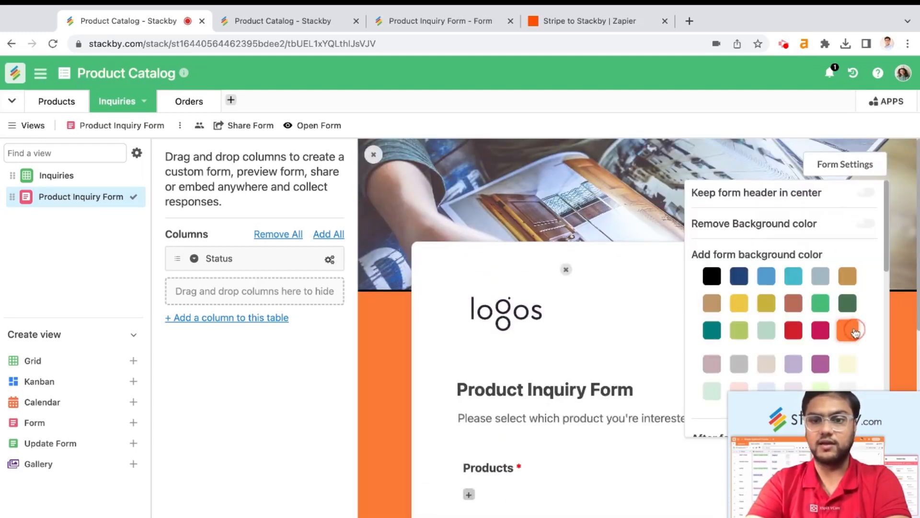
{"action": "left_click", "coordinate": [401, 343]}
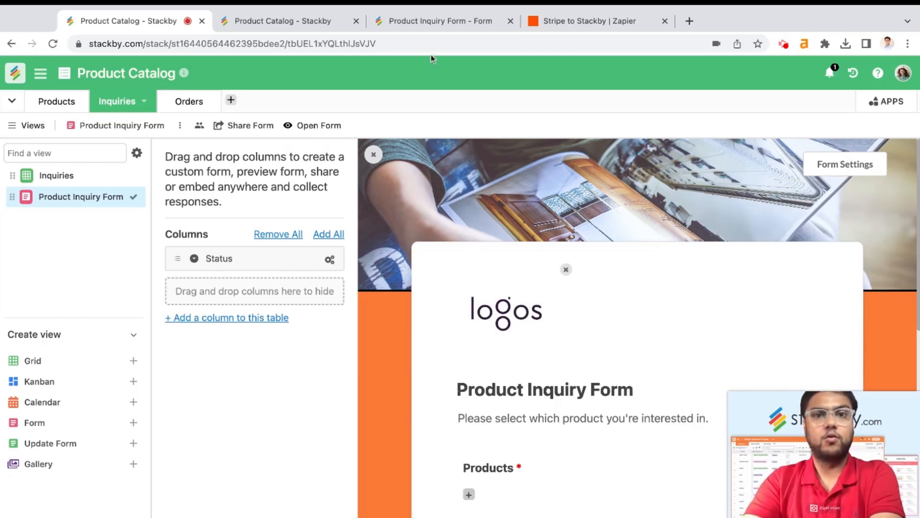
{"action": "left_click", "coordinate": [448, 27]}
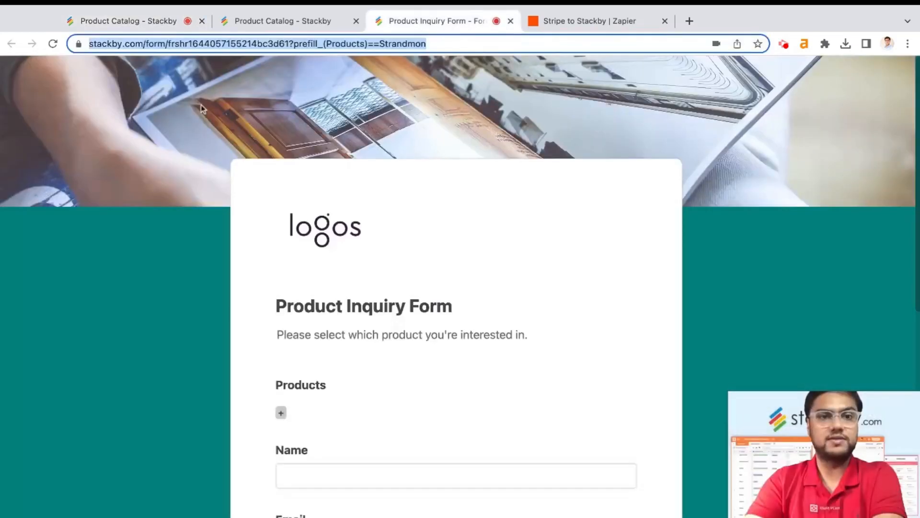
{"action": "left_click", "coordinate": [53, 44]}
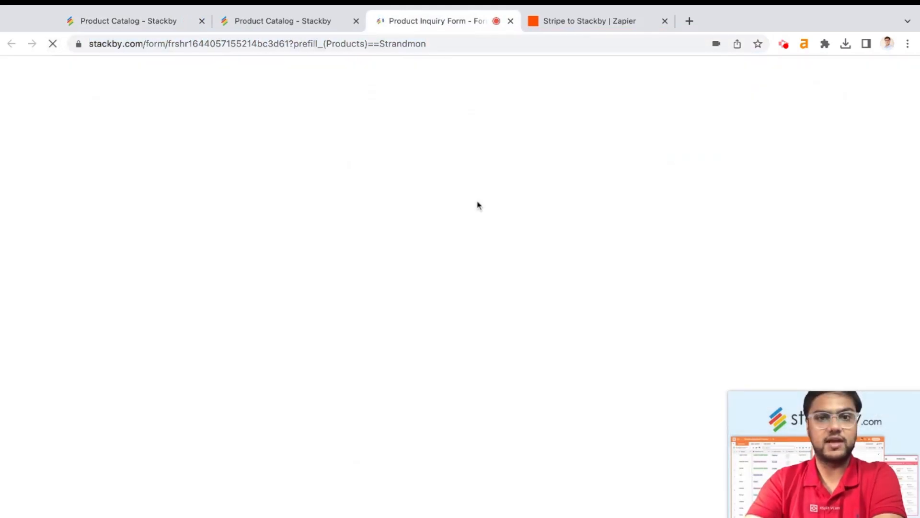
{"action": "scroll", "coordinate": [538, 298], "scroll_direction": "down", "scroll_amount": 5}
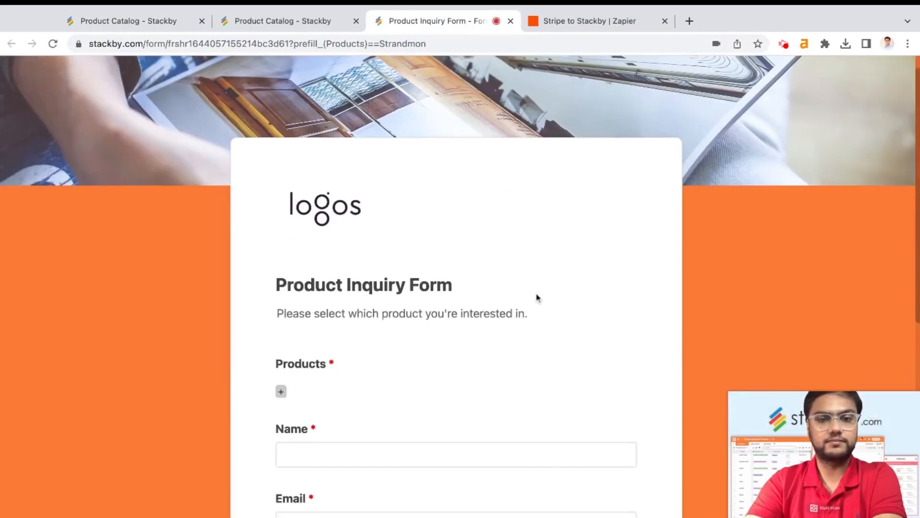
{"action": "scroll", "coordinate": [536, 297], "scroll_direction": "down", "scroll_amount": 4}
{"action": "scroll", "coordinate": [537, 297], "scroll_direction": "up", "scroll_amount": 8}
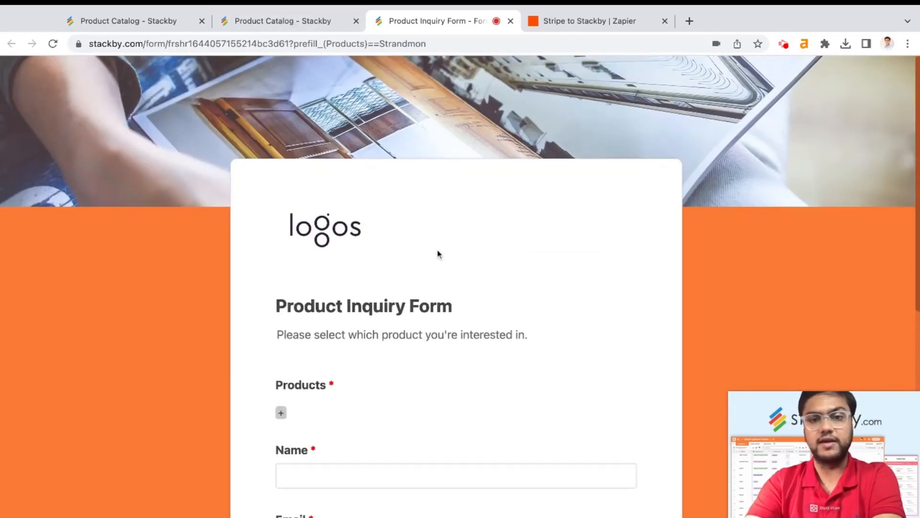
{"action": "scroll", "coordinate": [438, 254], "scroll_direction": "down", "scroll_amount": 1}
{"action": "scroll", "coordinate": [450, 288], "scroll_direction": "down", "scroll_amount": 1}
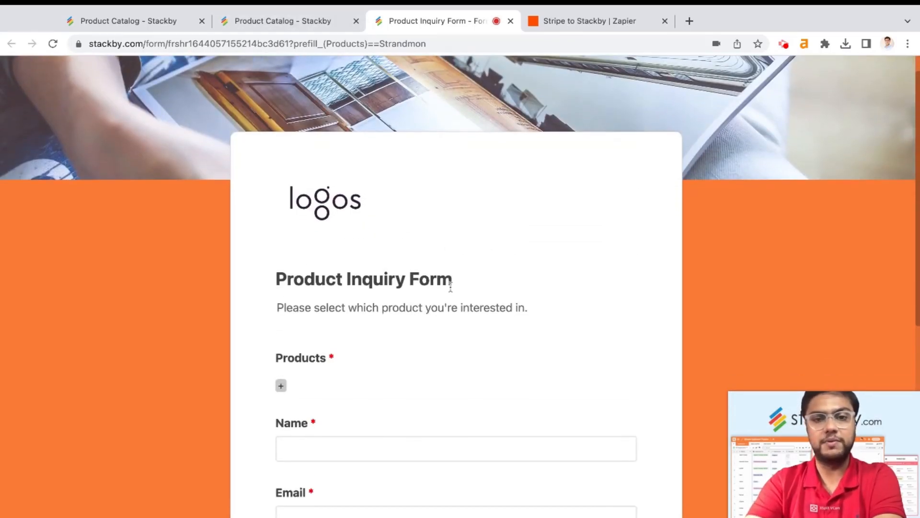
{"action": "left_click", "coordinate": [134, 14]}
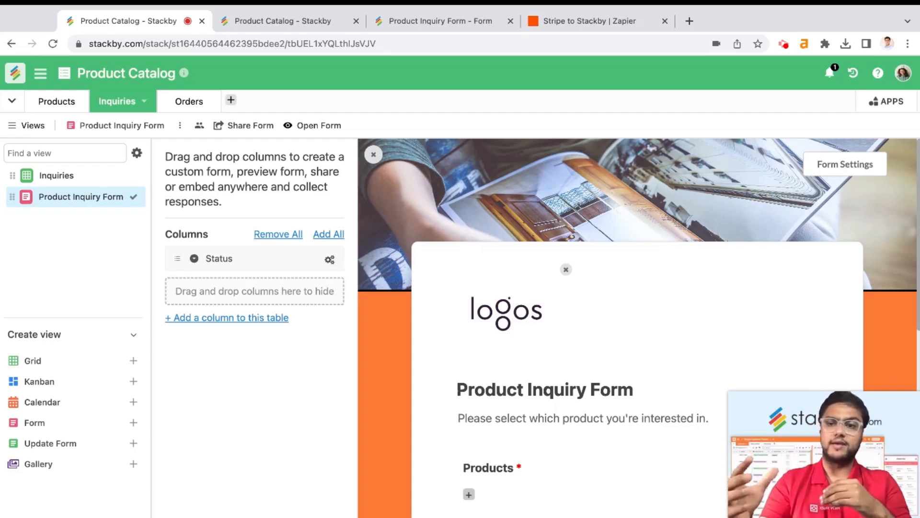
Open the Products table and switch to its All Products gallery view
{"action": "left_click", "coordinate": [57, 101]}
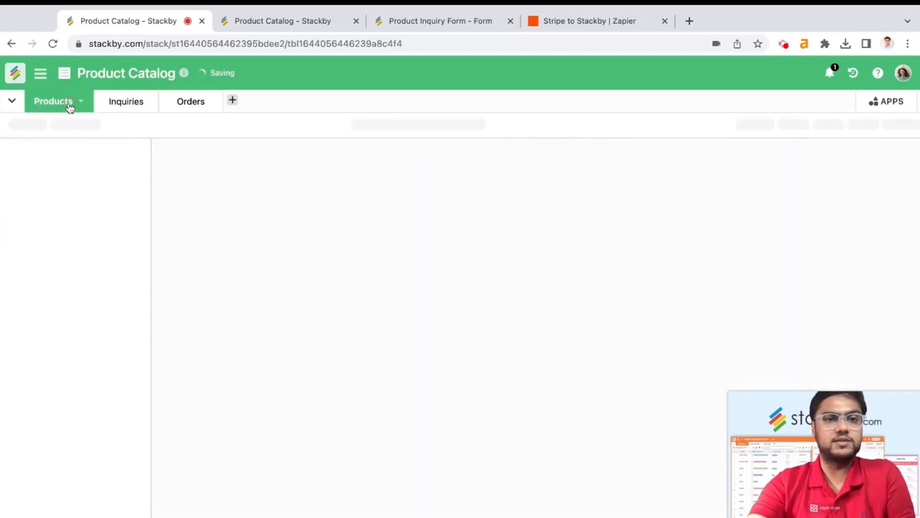
{"action": "scroll", "coordinate": [392, 354], "scroll_direction": "right", "scroll_amount": 3}
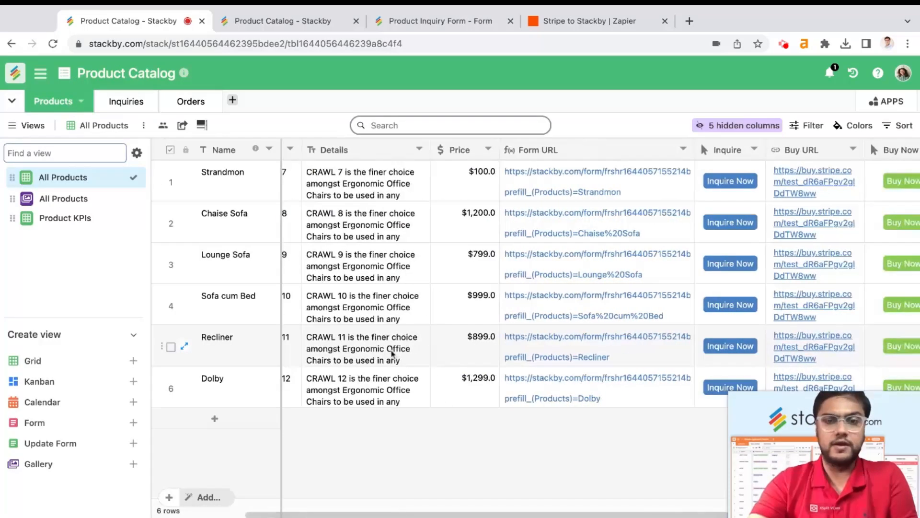
{"action": "scroll", "coordinate": [392, 354], "scroll_direction": "right", "scroll_amount": 3}
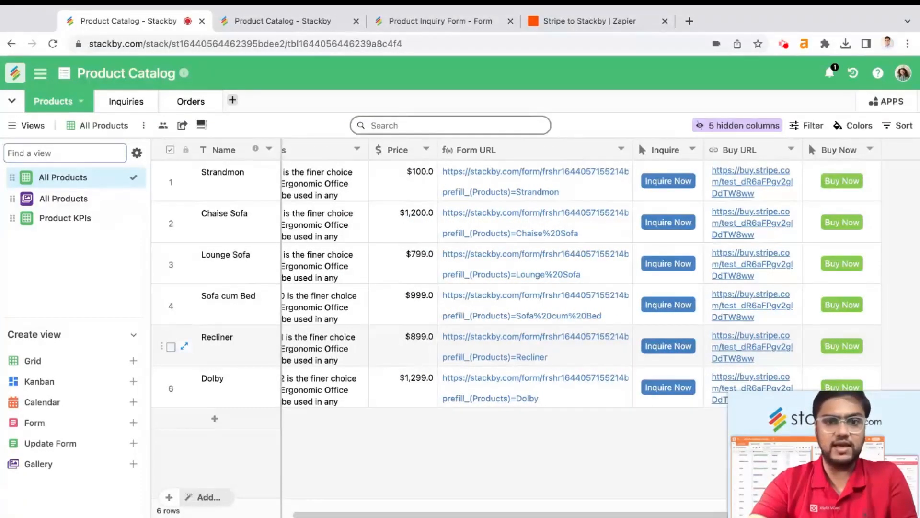
{"action": "scroll", "coordinate": [432, 216], "scroll_direction": "left", "scroll_amount": 6}
{"action": "left_click", "coordinate": [62, 200]}
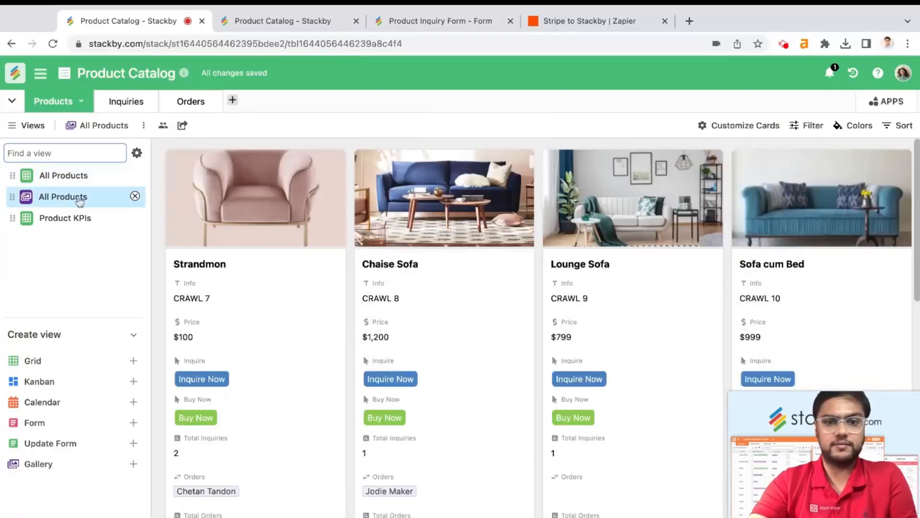
{"action": "scroll", "coordinate": [497, 263], "scroll_direction": "down", "scroll_amount": 3}
{"action": "scroll", "coordinate": [607, 252], "scroll_direction": "up", "scroll_amount": 3}
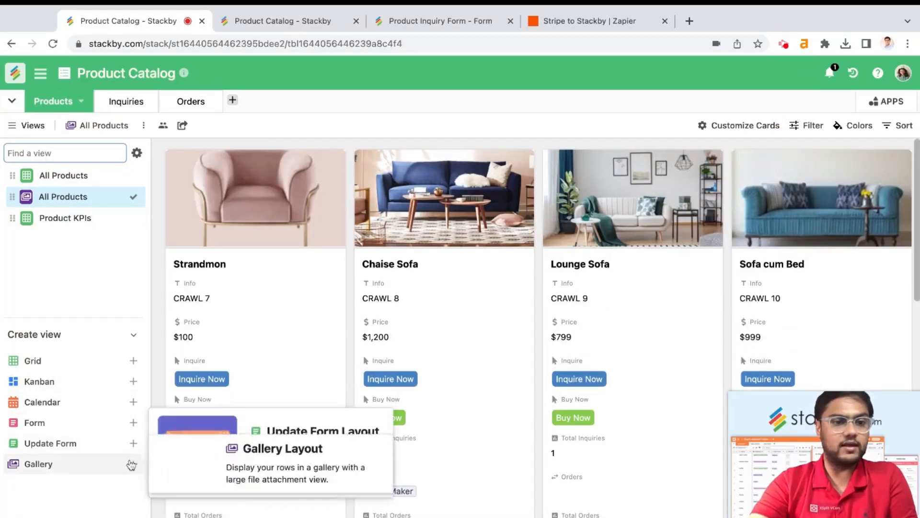
Hide Total Inquiries, Orders, Total Orders and Total Revenue from the product cards
{"action": "left_click", "coordinate": [748, 125]}
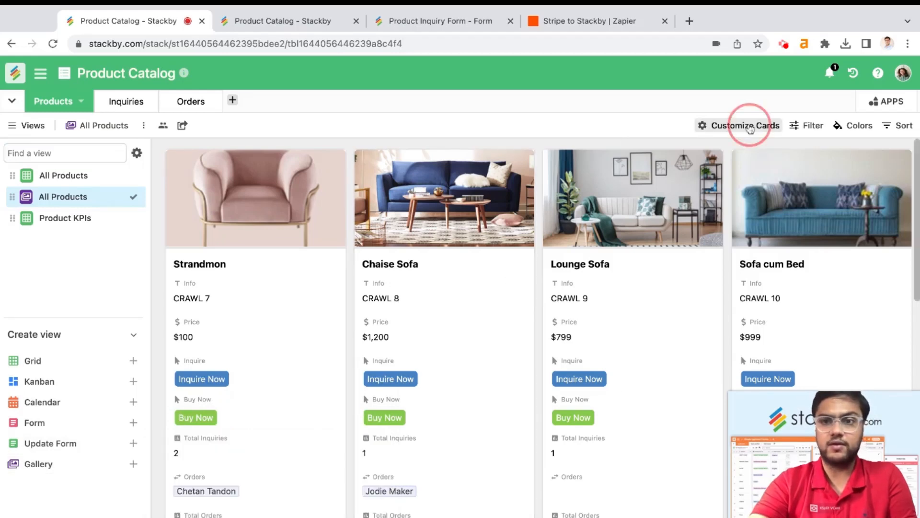
{"action": "scroll", "coordinate": [678, 275], "scroll_direction": "down", "scroll_amount": 2}
{"action": "left_click", "coordinate": [660, 285]}
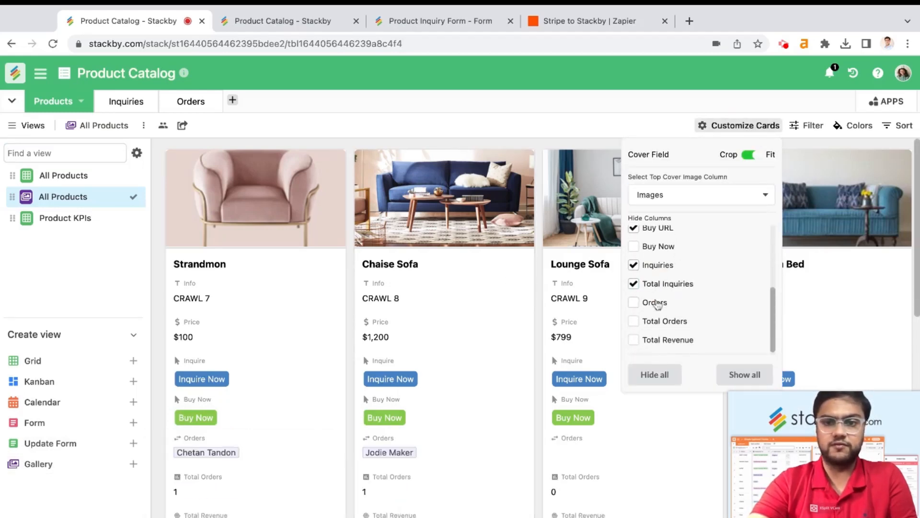
{"action": "left_click", "coordinate": [654, 303]}
{"action": "left_click", "coordinate": [651, 321]}
{"action": "left_click", "coordinate": [653, 341]}
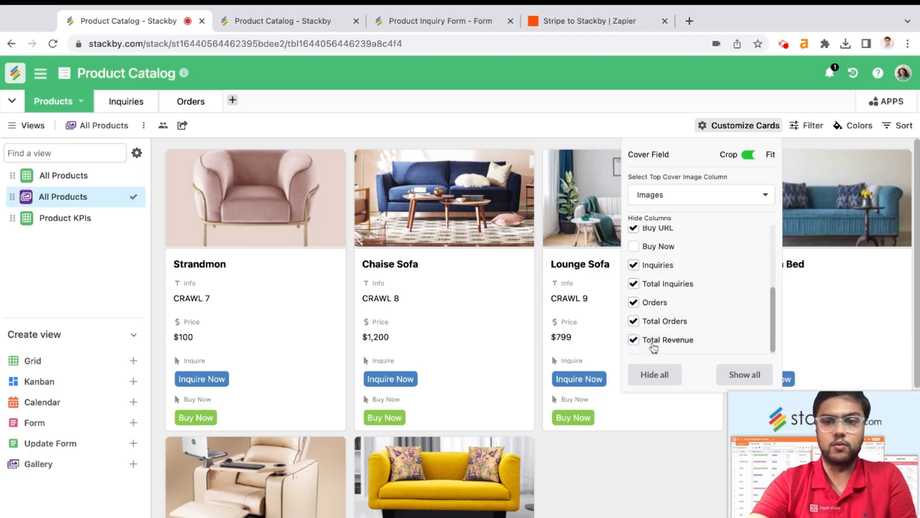
{"action": "left_click", "coordinate": [510, 139]}
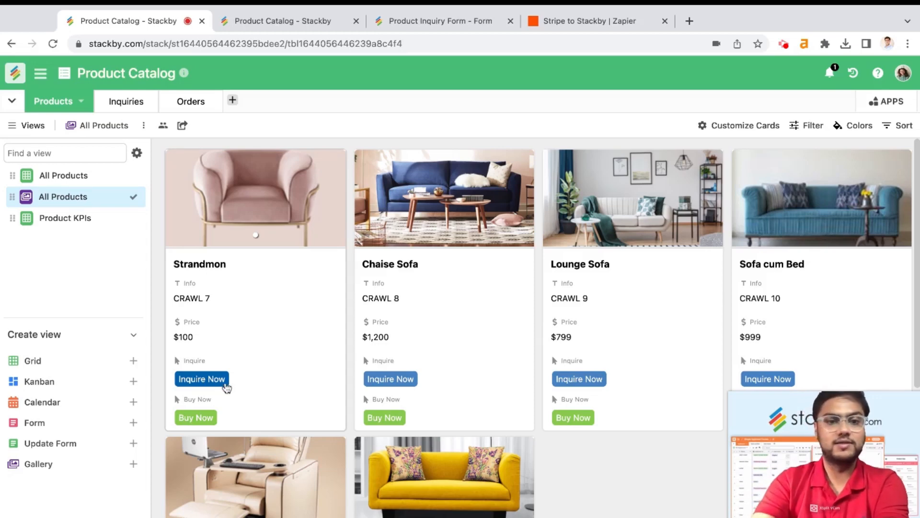
Open the prefilled inquiry form from the Strandmon card's Inquire Now button
{"action": "left_click", "coordinate": [216, 380]}
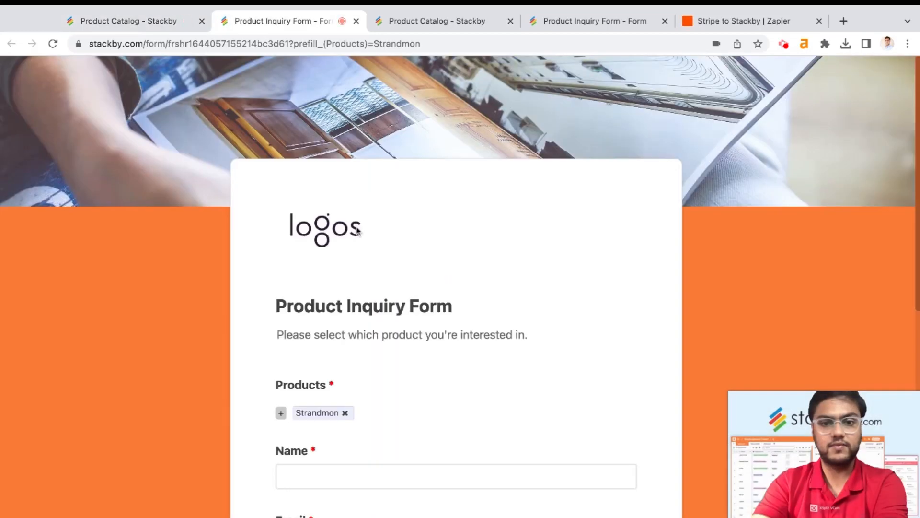
{"action": "scroll", "coordinate": [518, 310], "scroll_direction": "down", "scroll_amount": 3}
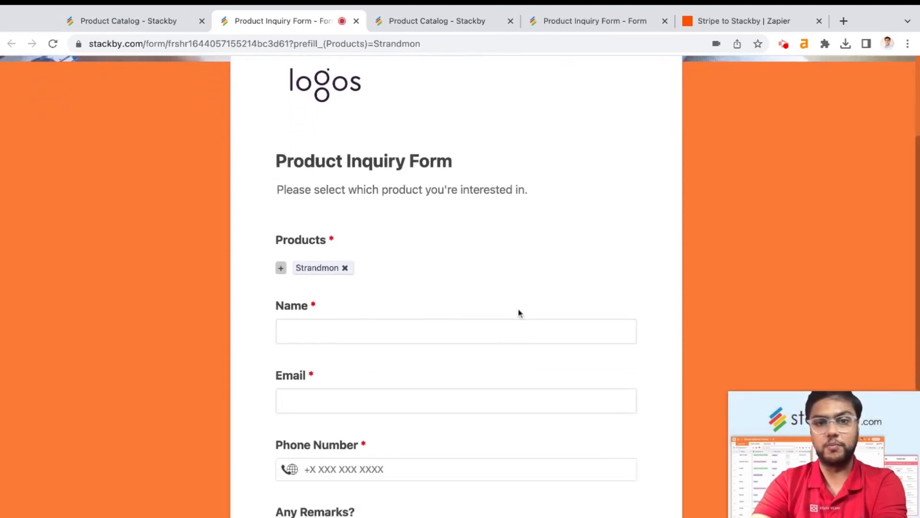
{"action": "scroll", "coordinate": [374, 151], "scroll_direction": "down", "scroll_amount": 2}
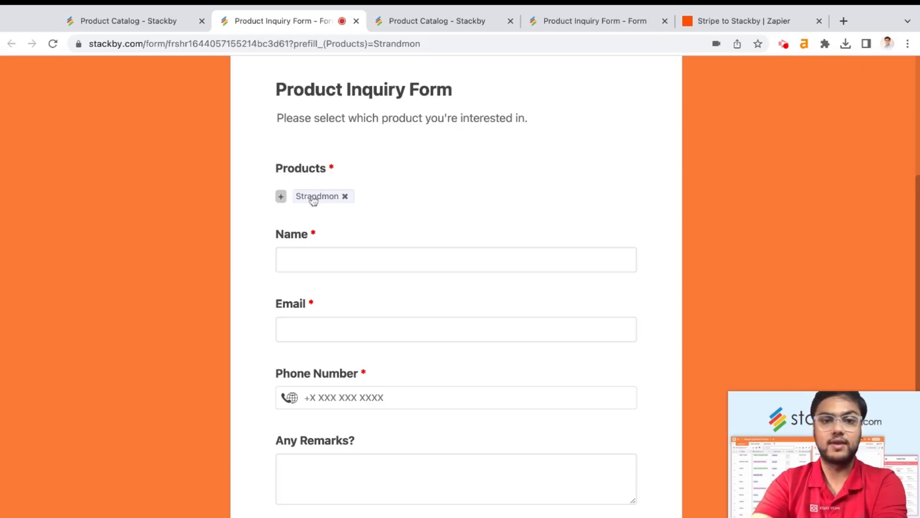
{"action": "scroll", "coordinate": [311, 232], "scroll_direction": "down", "scroll_amount": 1}
{"action": "scroll", "coordinate": [312, 234], "scroll_direction": "down", "scroll_amount": 1}
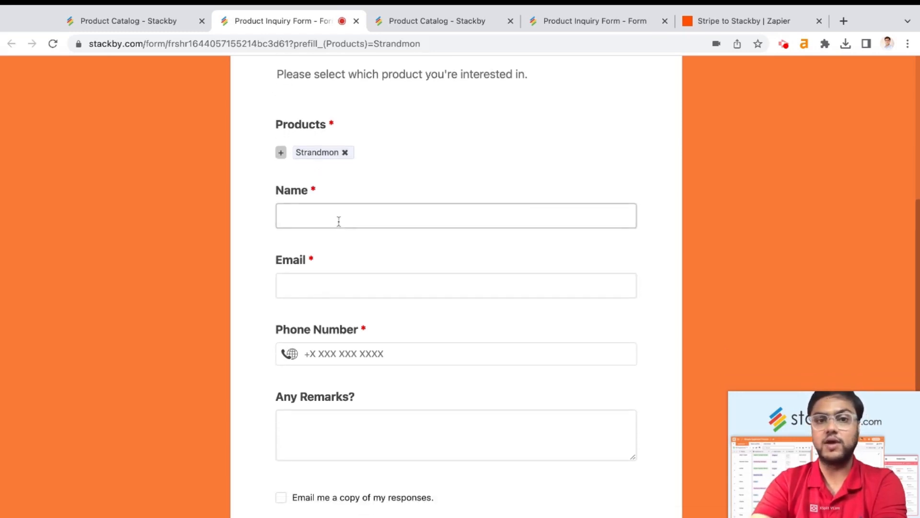
{"action": "scroll", "coordinate": [337, 285], "scroll_direction": "down", "scroll_amount": 3}
{"action": "scroll", "coordinate": [369, 384], "scroll_direction": "up", "scroll_amount": 3}
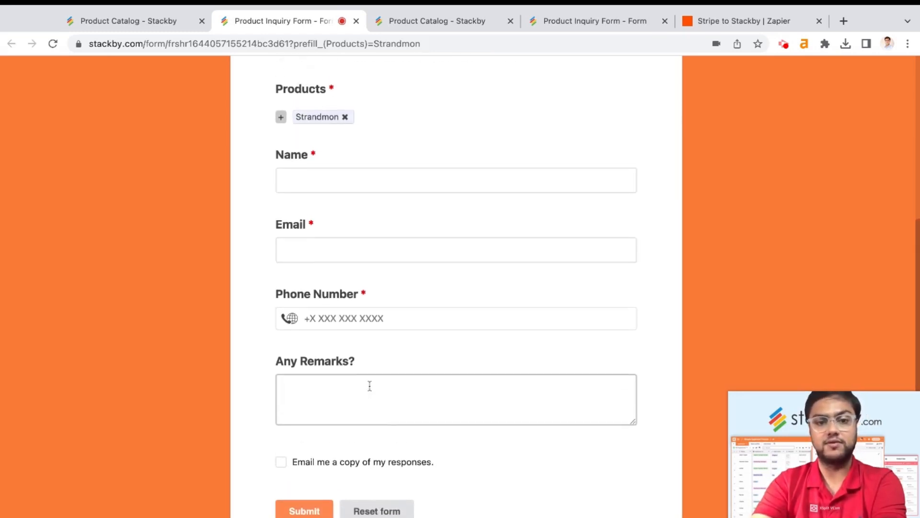
Enter the inquirer's name, e-mail address and phone number
{"action": "left_click", "coordinate": [339, 211]}
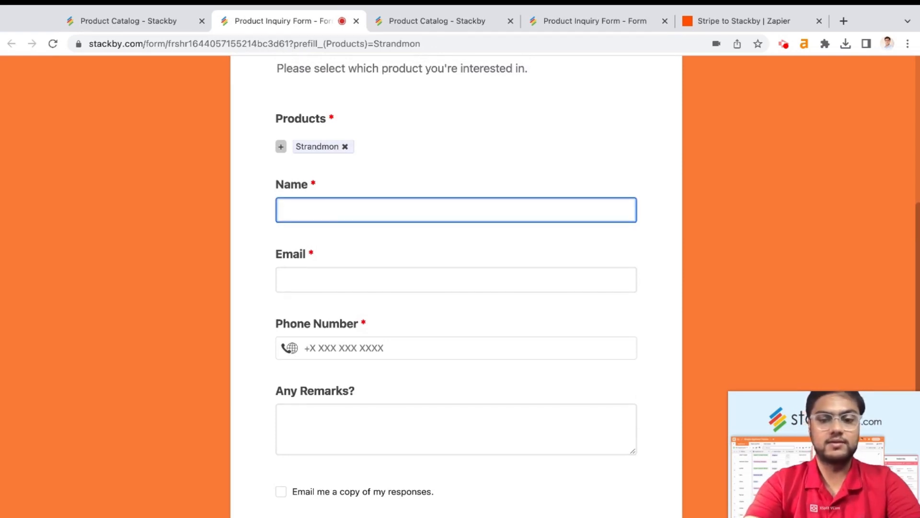
{"action": "left_click", "coordinate": [297, 277]}
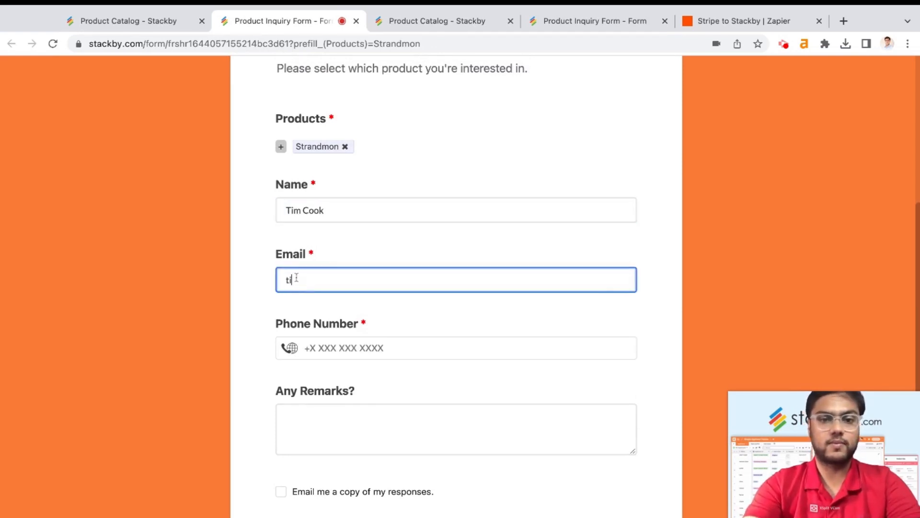
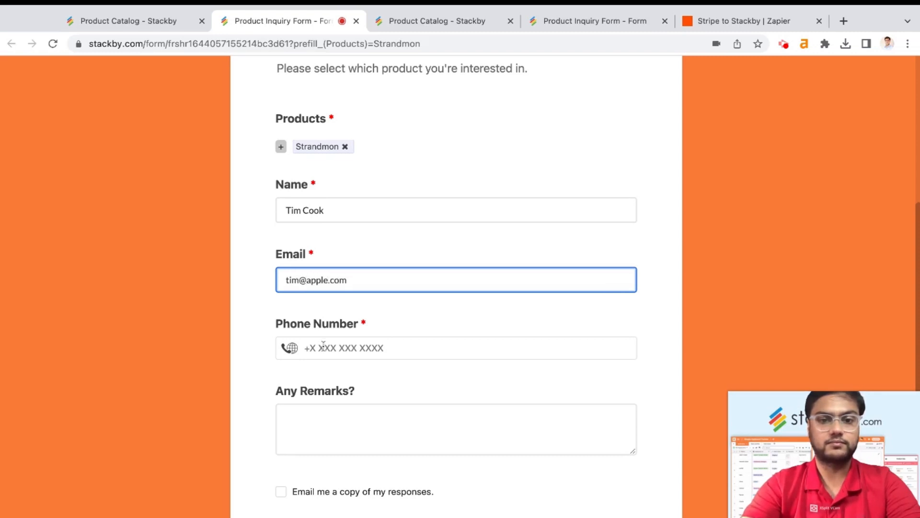
{"action": "left_click", "coordinate": [324, 345]}
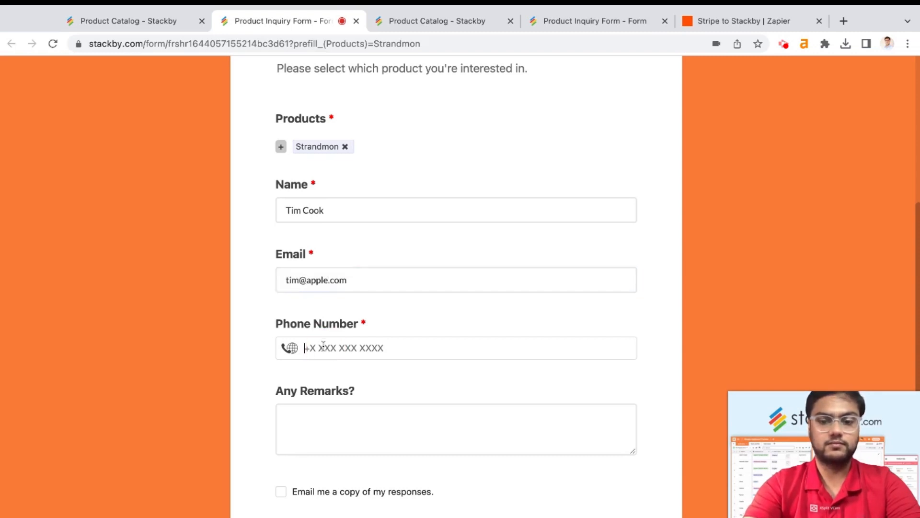
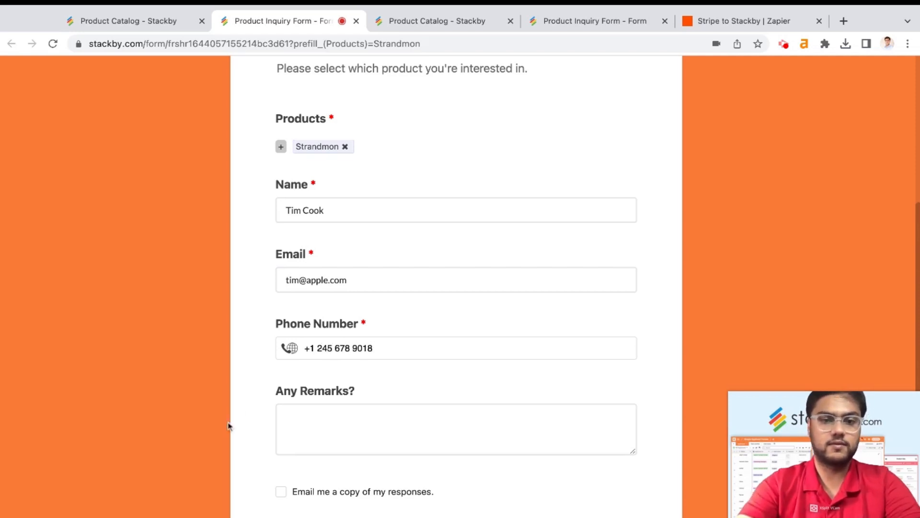
Add the remark 'Looking for 2 of such pieces' and submit the inquiry
{"action": "left_click", "coordinate": [290, 419]}
{"action": "scroll", "coordinate": [317, 387], "scroll_direction": "down", "scroll_amount": 3}
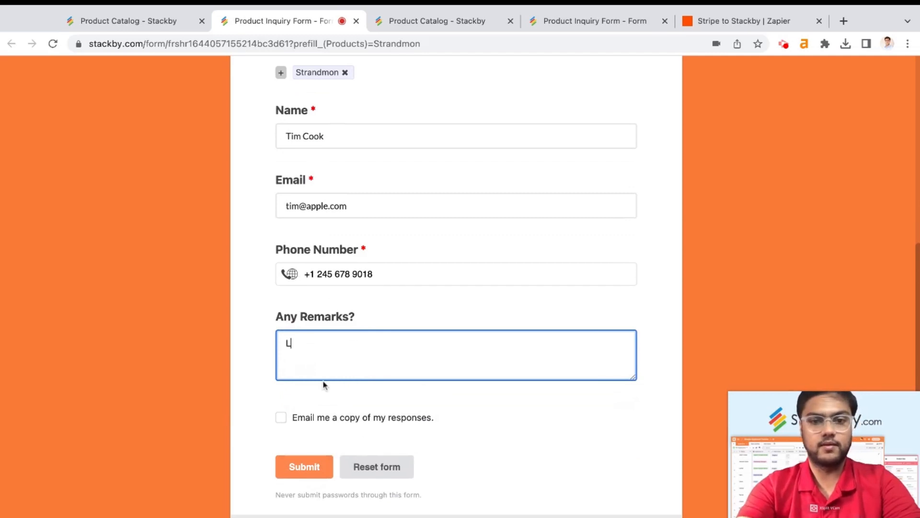
{"action": "type", "text": "Looking for 2 of such pieces"}
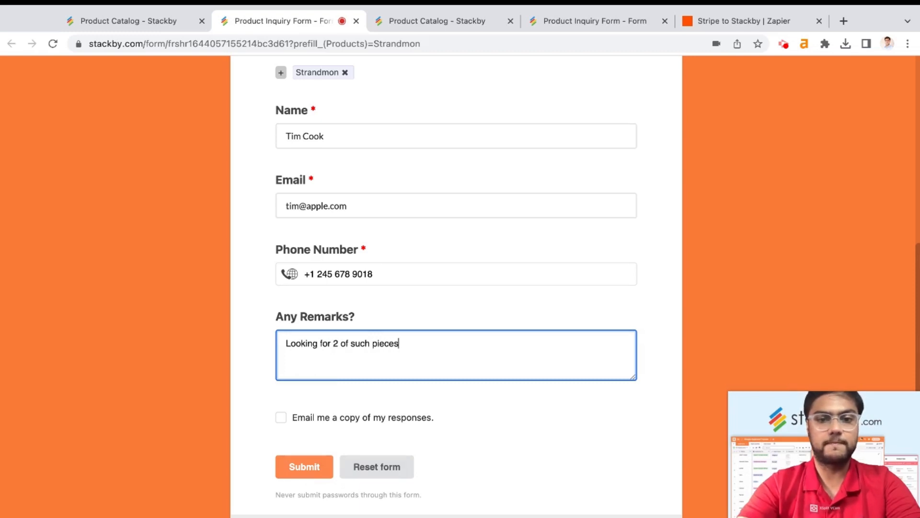
{"action": "left_click", "coordinate": [304, 466]}
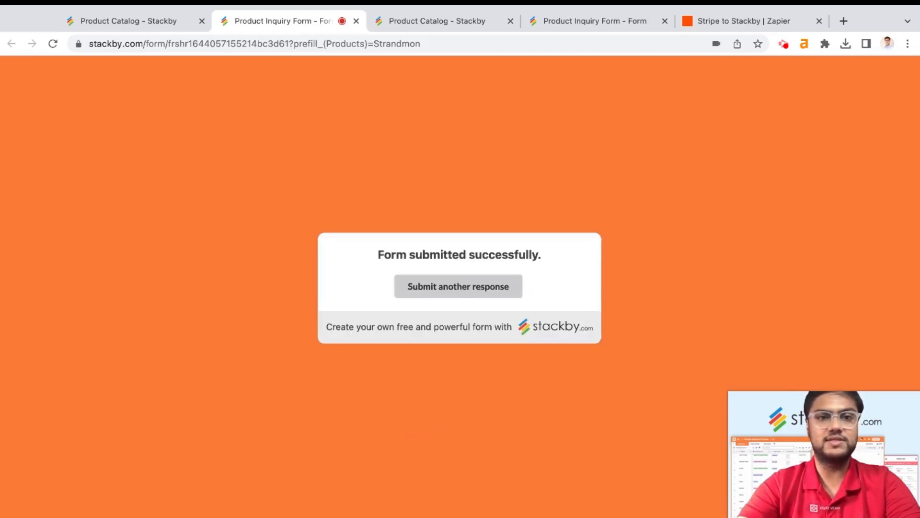
{"action": "left_click", "coordinate": [117, 21]}
Check the new Strandmon entry in the Inquiries grid, then return to the All Products grid
{"action": "left_click", "coordinate": [128, 100]}
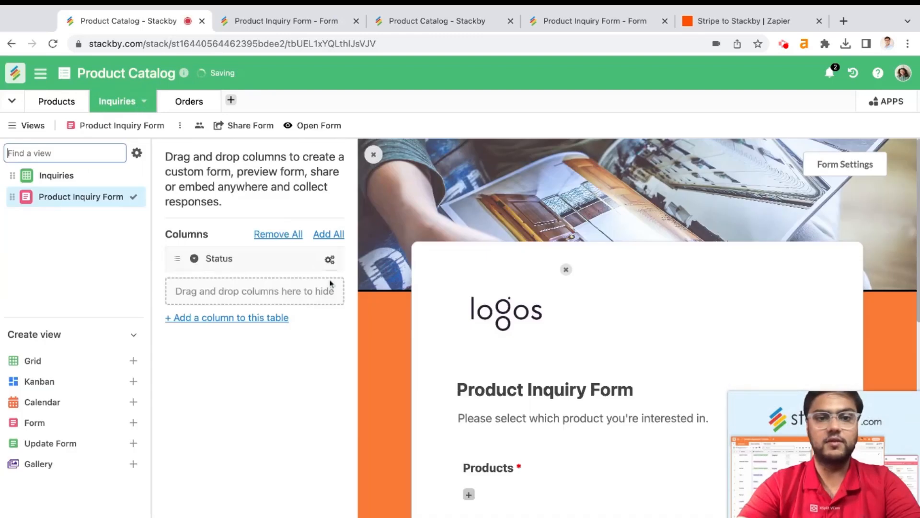
{"action": "left_click", "coordinate": [92, 175]}
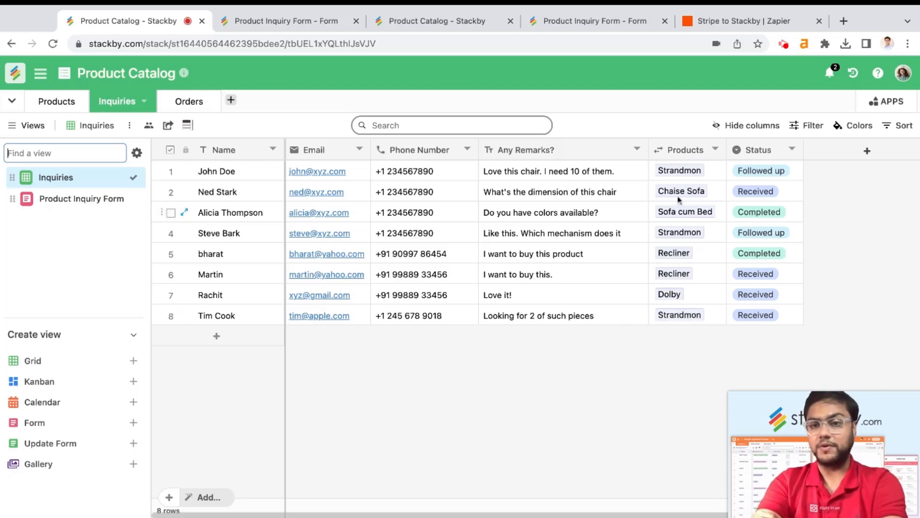
{"action": "left_click", "coordinate": [54, 102]}
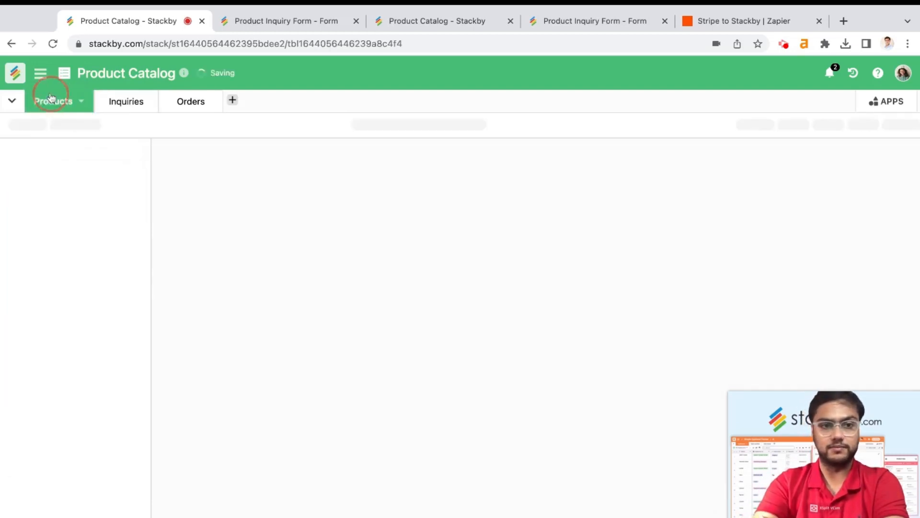
{"action": "left_click", "coordinate": [89, 177]}
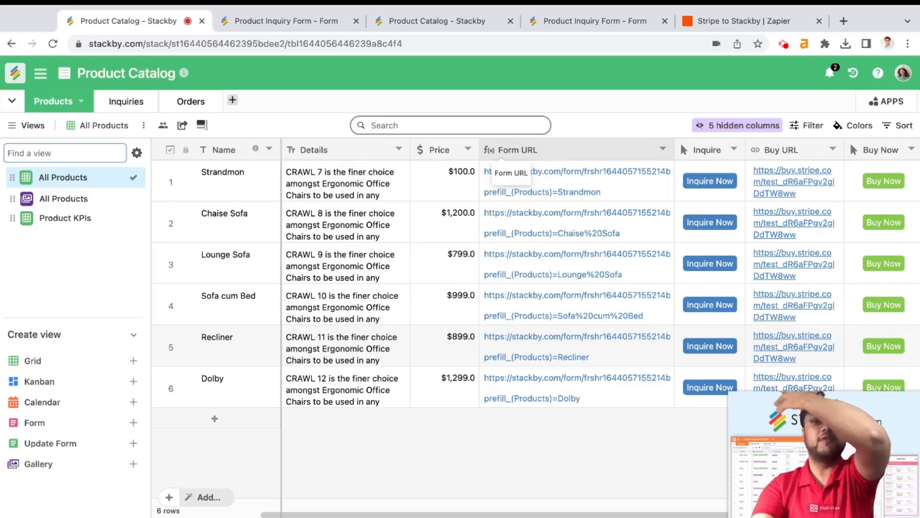
{"action": "left_click", "coordinate": [526, 144]}
{"action": "double_click", "coordinate": [526, 147]}
{"action": "scroll", "coordinate": [553, 361], "scroll_direction": "down", "scroll_amount": 2}
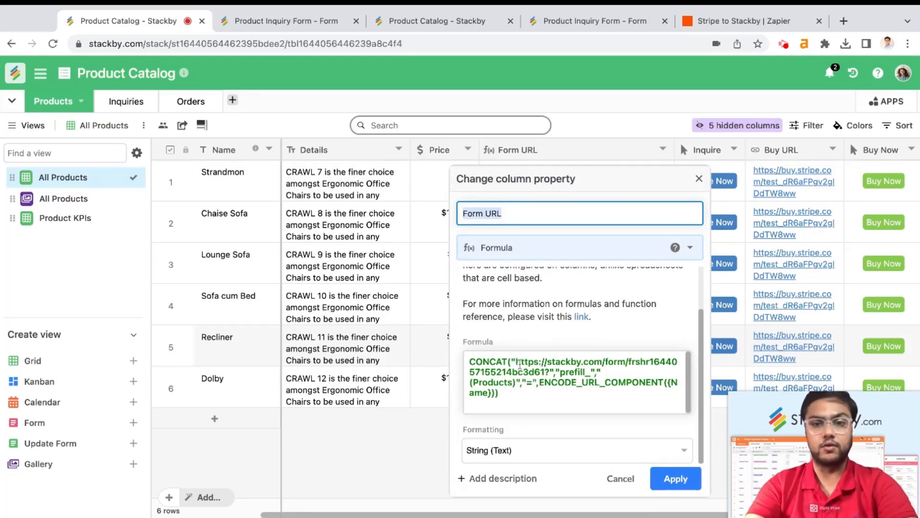
{"action": "left_click_drag", "start_coordinate": [518, 365], "coordinate": [545, 374]}
{"action": "left_click", "coordinate": [547, 374]}
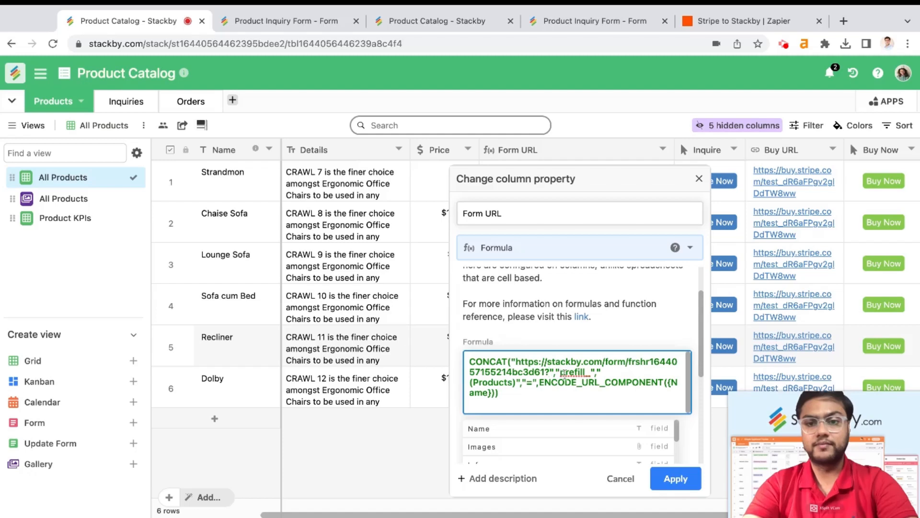
{"action": "left_click_drag", "start_coordinate": [554, 373], "coordinate": [587, 393]}
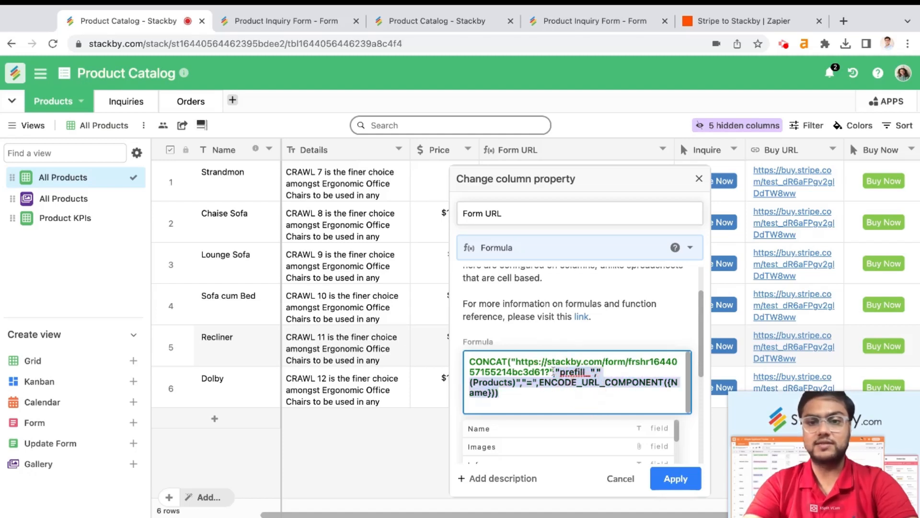
{"action": "left_click", "coordinate": [548, 398]}
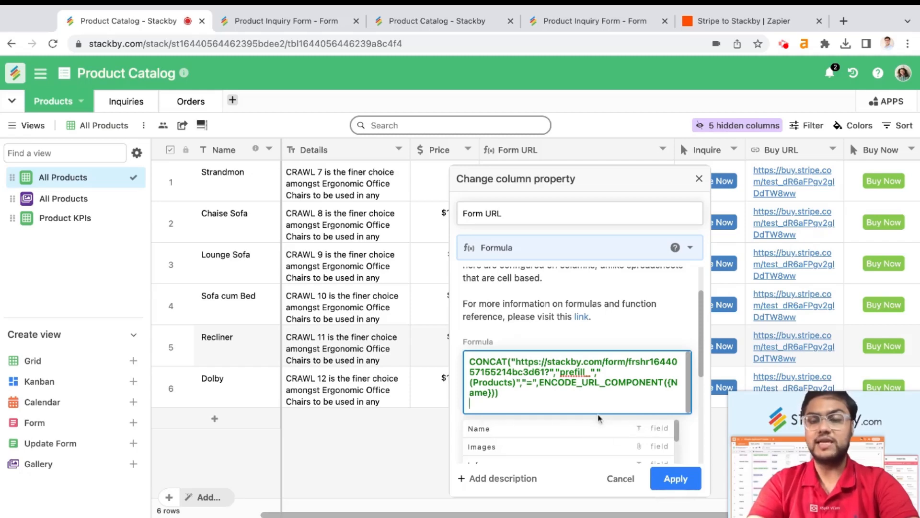
{"action": "left_click", "coordinate": [618, 480]}
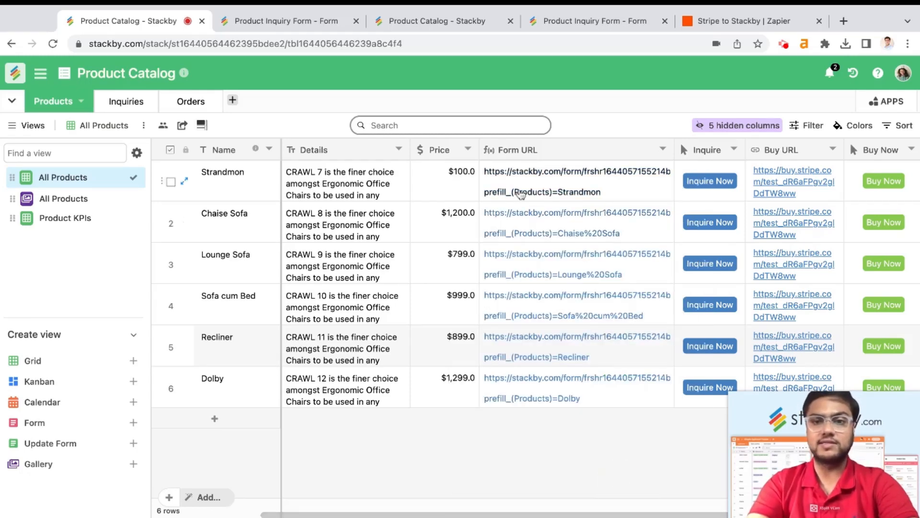
{"action": "scroll", "coordinate": [527, 195], "scroll_direction": "right", "scroll_amount": 3}
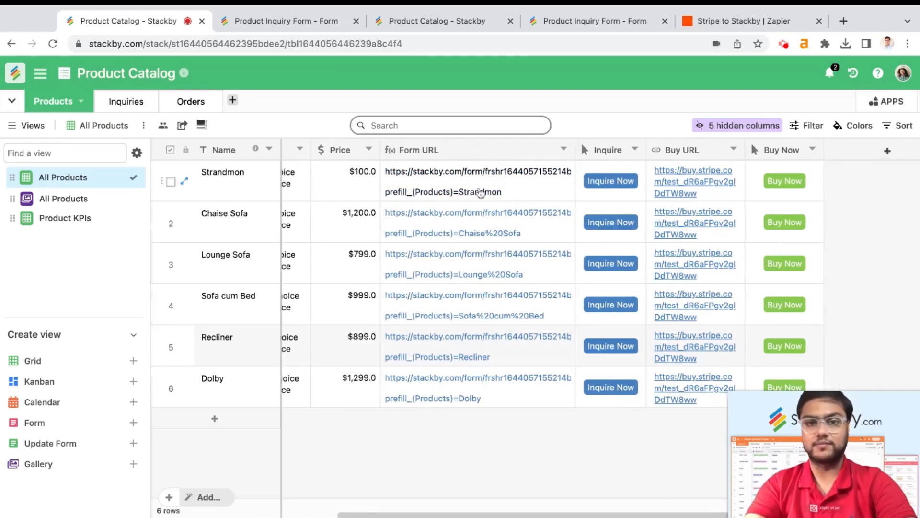
{"action": "left_click", "coordinate": [452, 192]}
{"action": "left_click", "coordinate": [451, 191]}
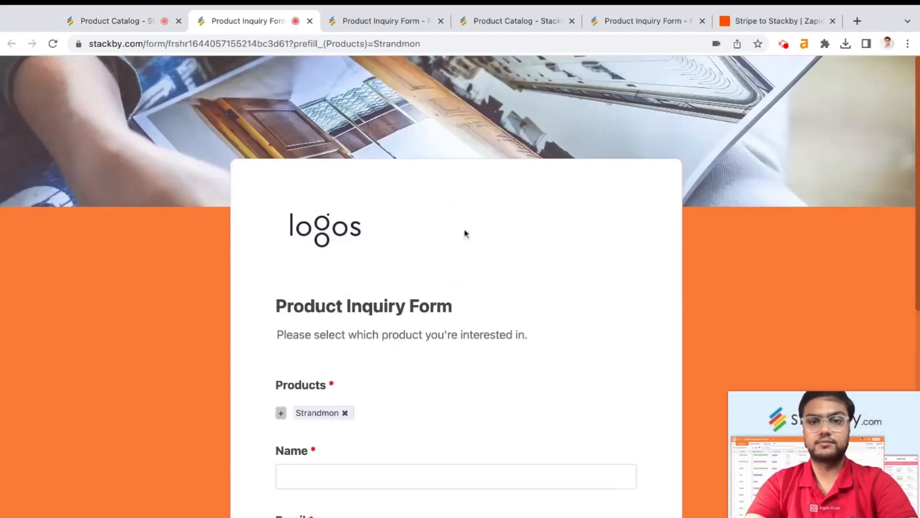
{"action": "scroll", "coordinate": [491, 301], "scroll_direction": "down", "scroll_amount": 2}
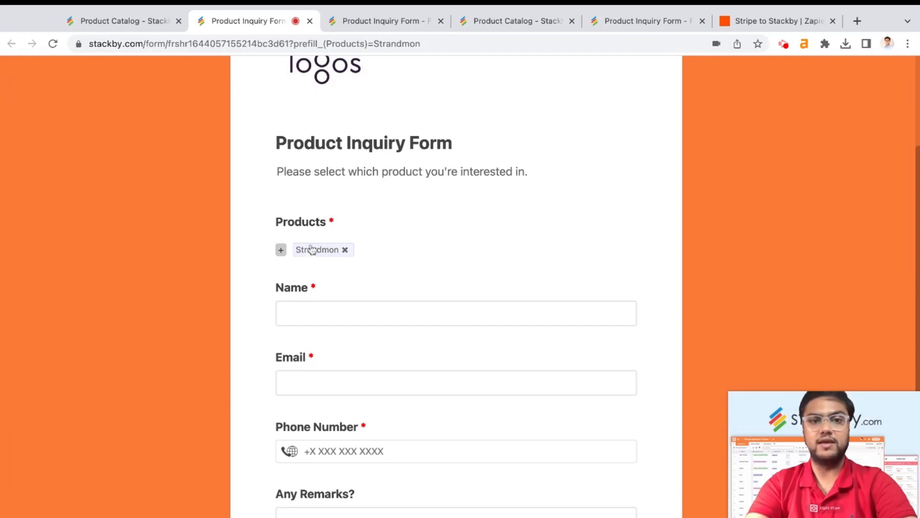
{"action": "left_click", "coordinate": [161, 27]}
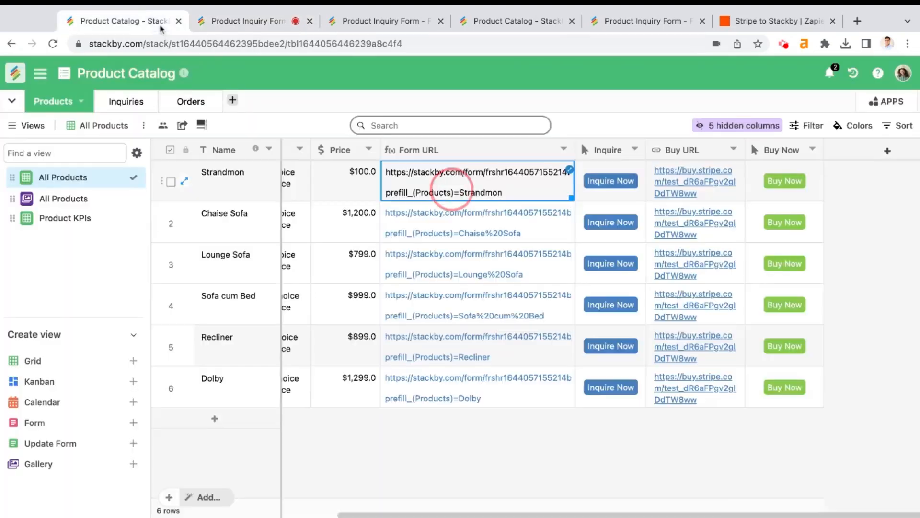
{"action": "left_click", "coordinate": [460, 233]}
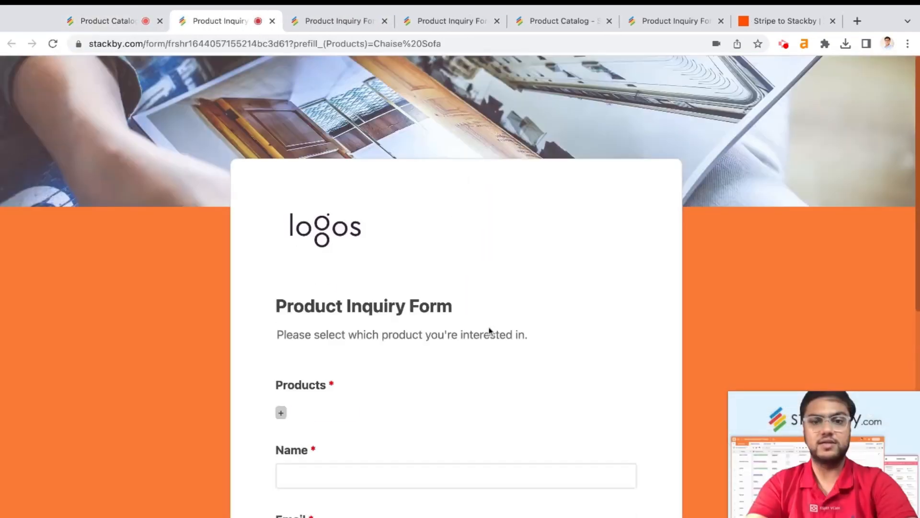
{"action": "scroll", "coordinate": [489, 328], "scroll_direction": "down", "scroll_amount": 3}
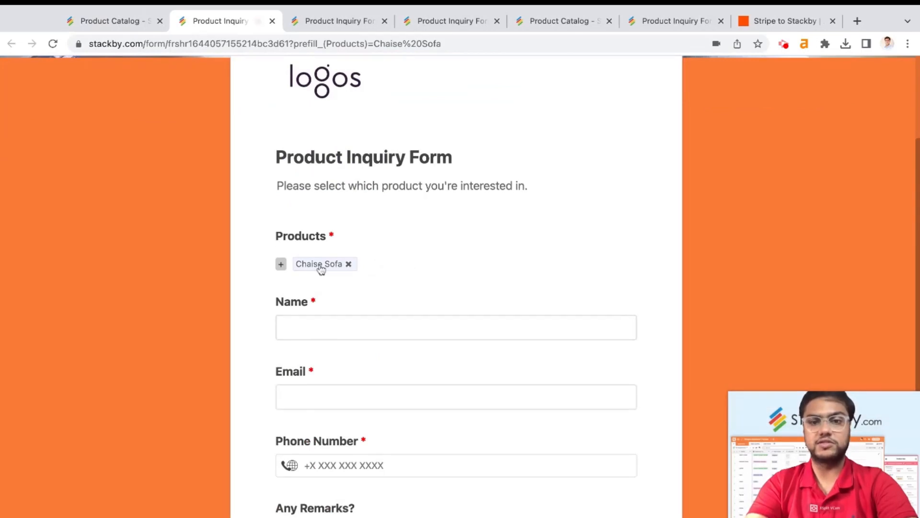
{"action": "left_click", "coordinate": [272, 21]}
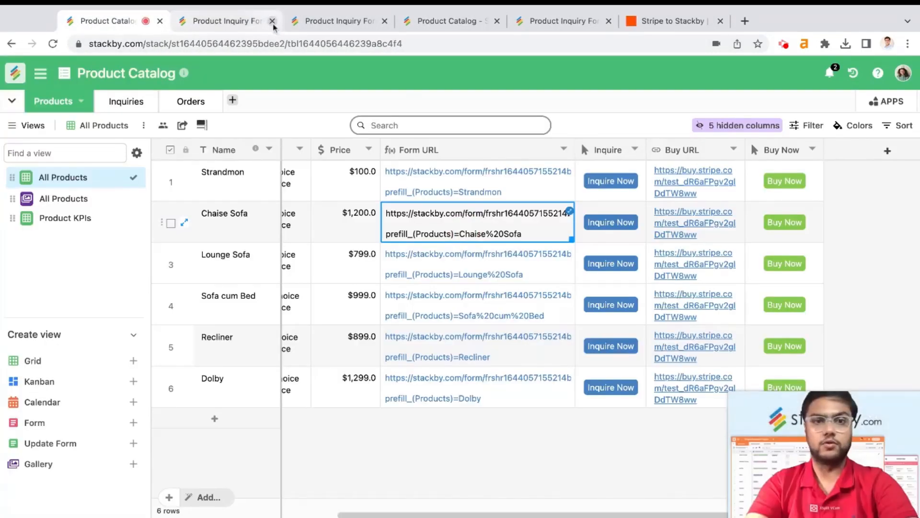
{"action": "left_click", "coordinate": [272, 21]}
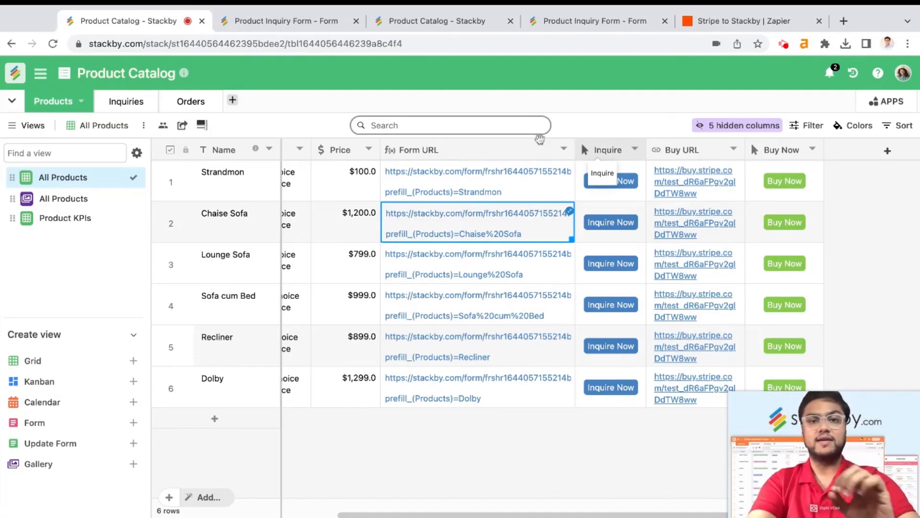
Make the Inquire column an 'Inquire Now' button using the CONCAT form-URL formula
{"action": "double_click", "coordinate": [599, 151]}
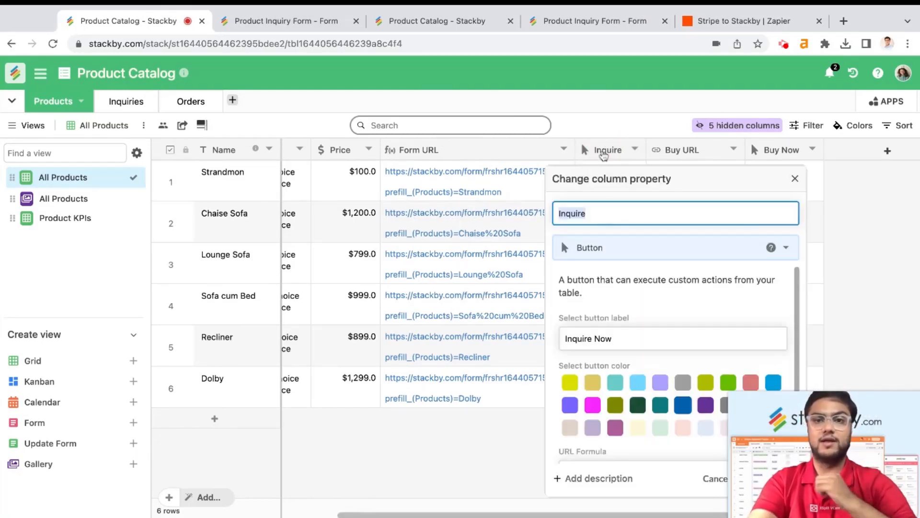
{"action": "scroll", "coordinate": [651, 297], "scroll_direction": "down", "scroll_amount": 1}
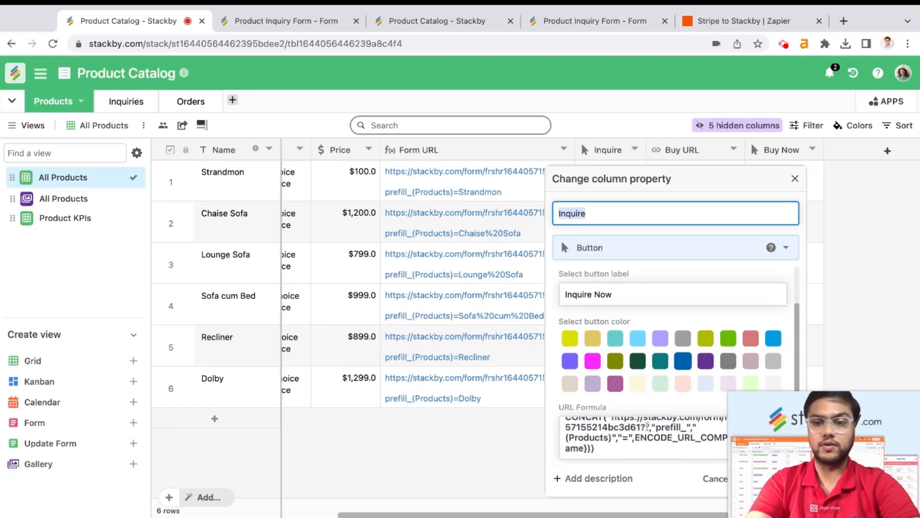
{"action": "left_click_drag", "start_coordinate": [830, 478], "coordinate": [847, 184]}
{"action": "left_click", "coordinate": [633, 297]}
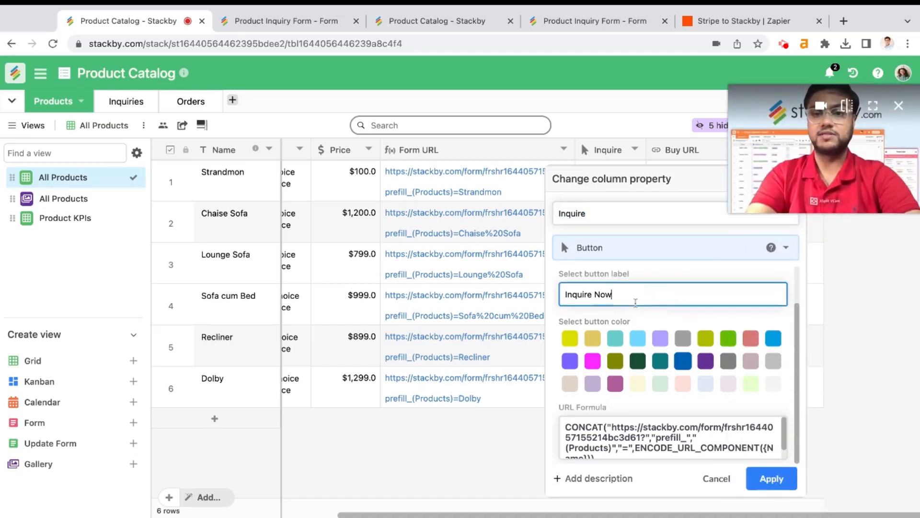
{"action": "left_click", "coordinate": [765, 486]}
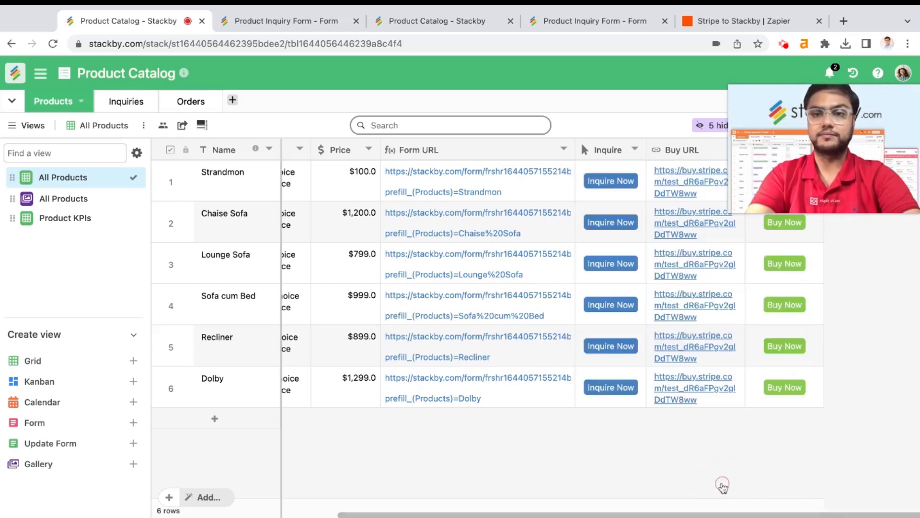
{"action": "left_click_drag", "start_coordinate": [818, 179], "coordinate": [807, 476]}
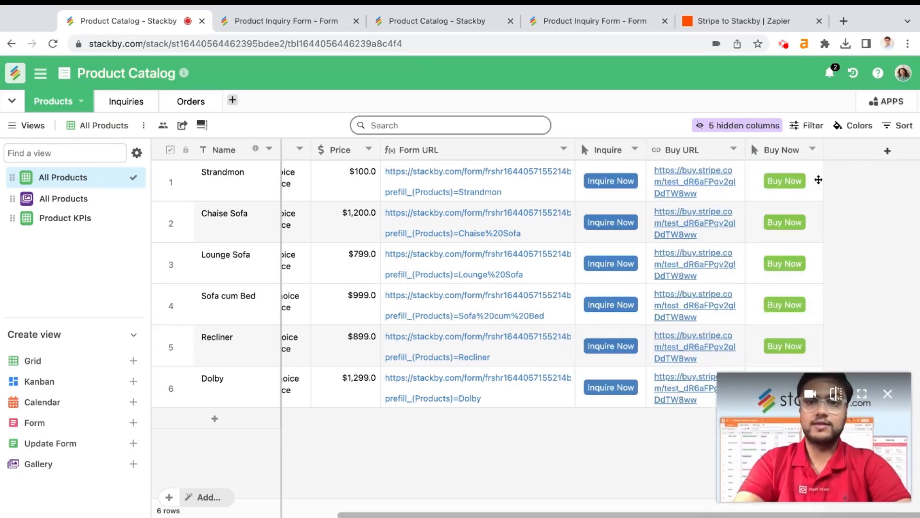
{"action": "scroll", "coordinate": [602, 454], "scroll_direction": "right", "scroll_amount": 2}
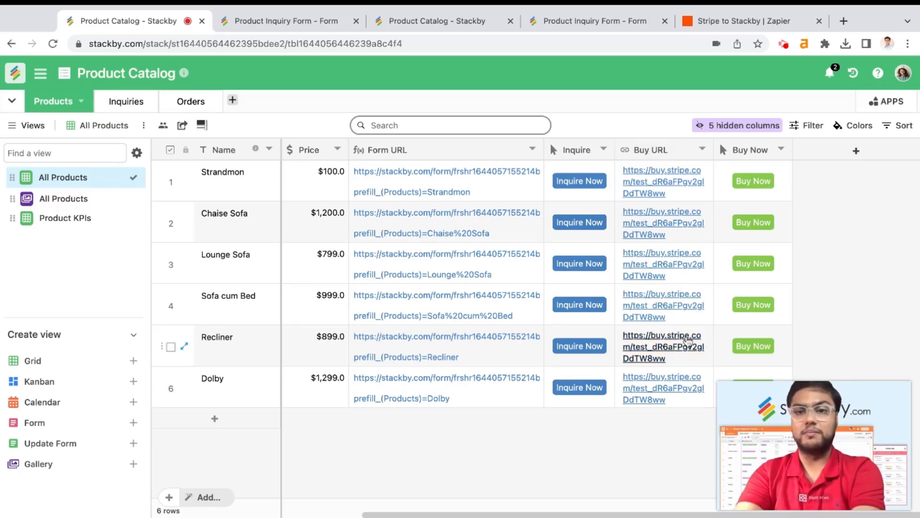
{"action": "double_click", "coordinate": [749, 151]}
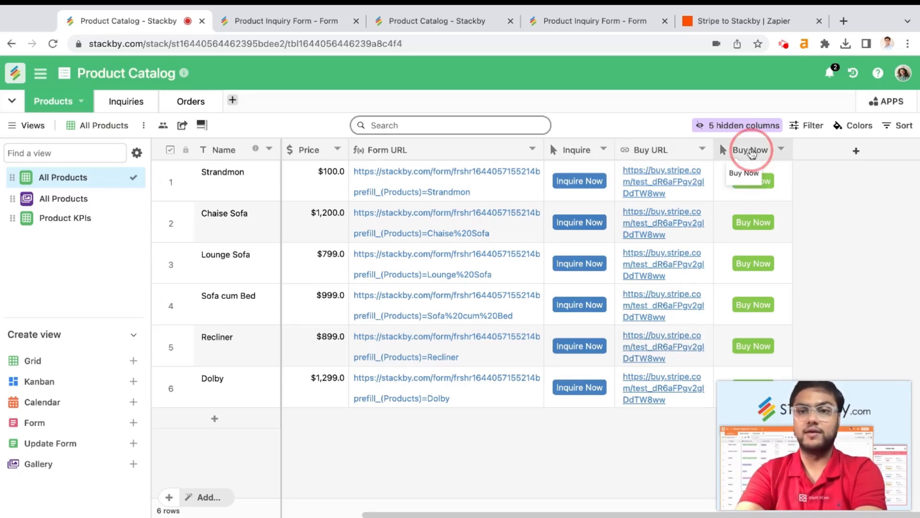
{"action": "scroll", "coordinate": [483, 346], "scroll_direction": "down", "scroll_amount": 2}
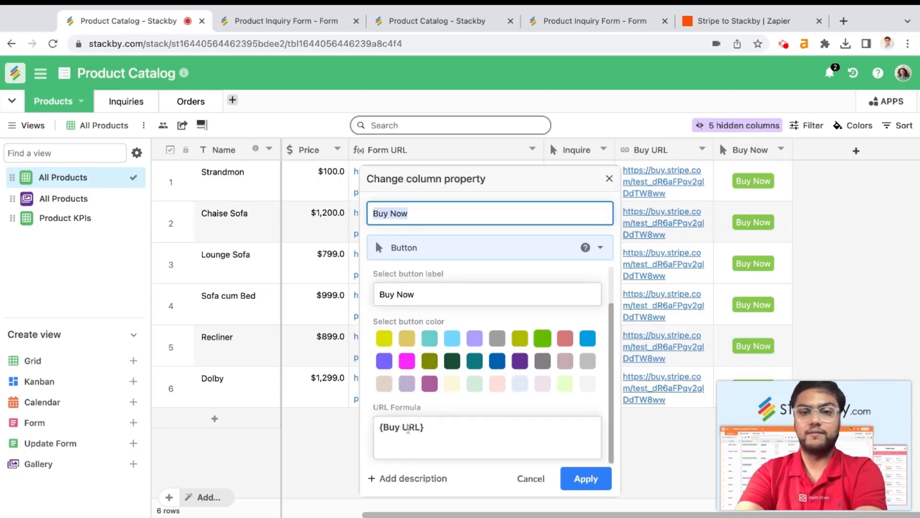
{"action": "left_click", "coordinate": [530, 478]}
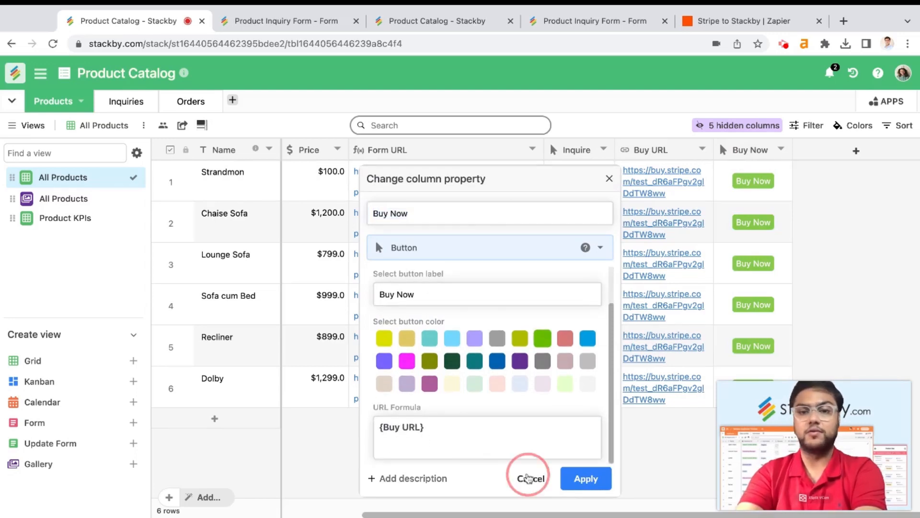
{"action": "left_click", "coordinate": [647, 189]}
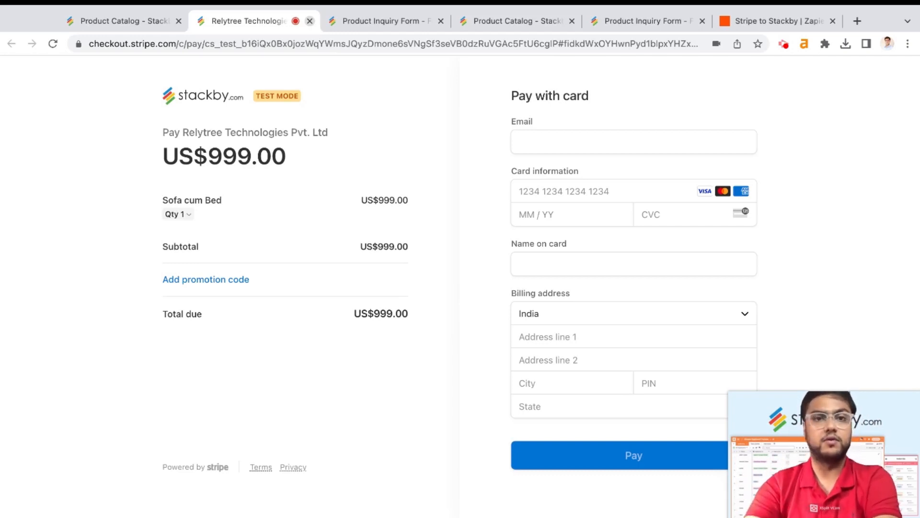
{"action": "left_click", "coordinate": [309, 21]}
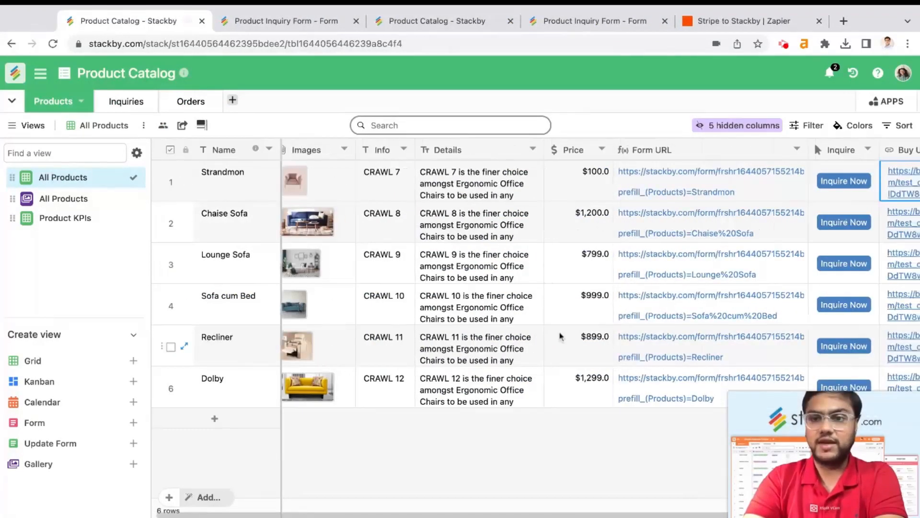
Switch the Products table to the All Products gallery view
{"action": "left_click", "coordinate": [88, 199]}
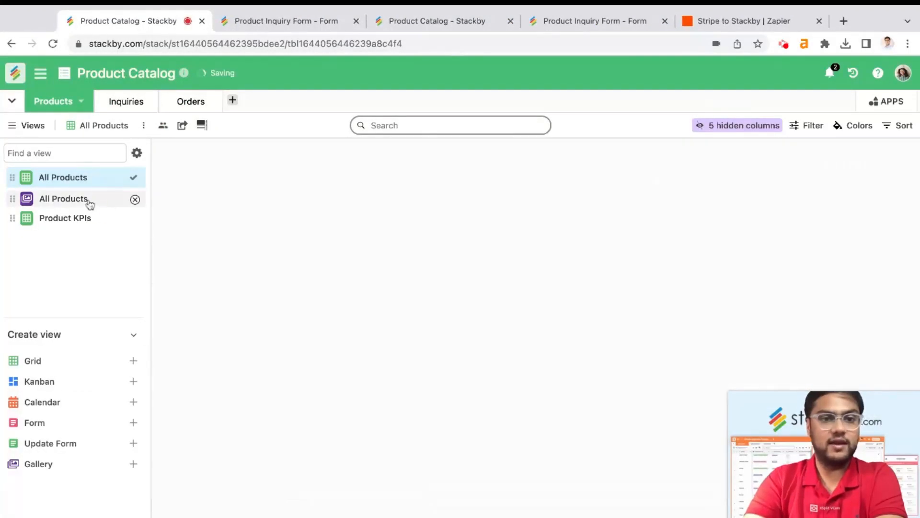
{"action": "scroll", "coordinate": [435, 369], "scroll_direction": "down", "scroll_amount": 4}
{"action": "scroll", "coordinate": [436, 369], "scroll_direction": "up", "scroll_amount": 4}
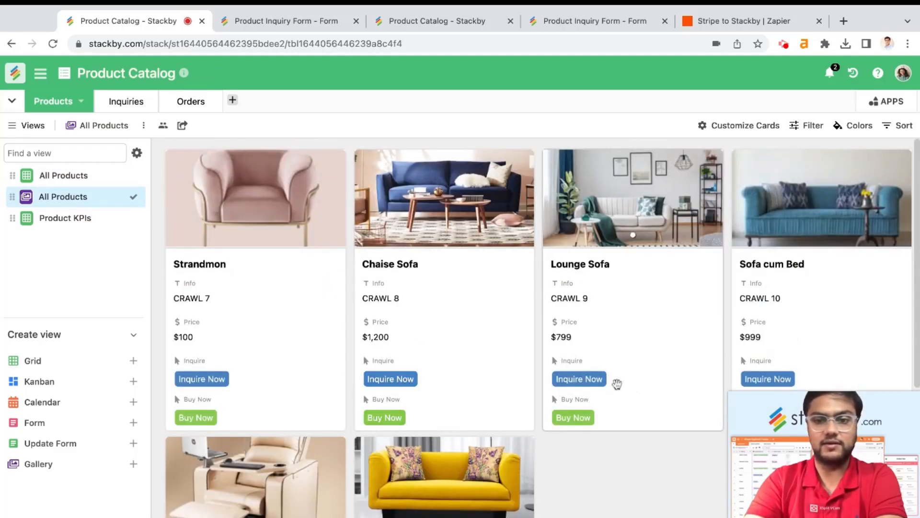
Select the view's private share link and embed code, then open the public shared gallery
{"action": "left_click", "coordinate": [182, 125]}
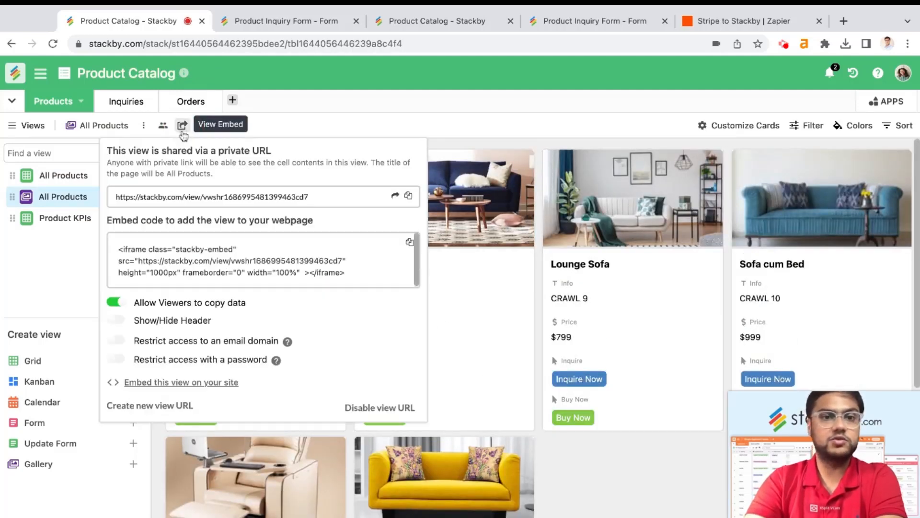
{"action": "left_click", "coordinate": [212, 196]}
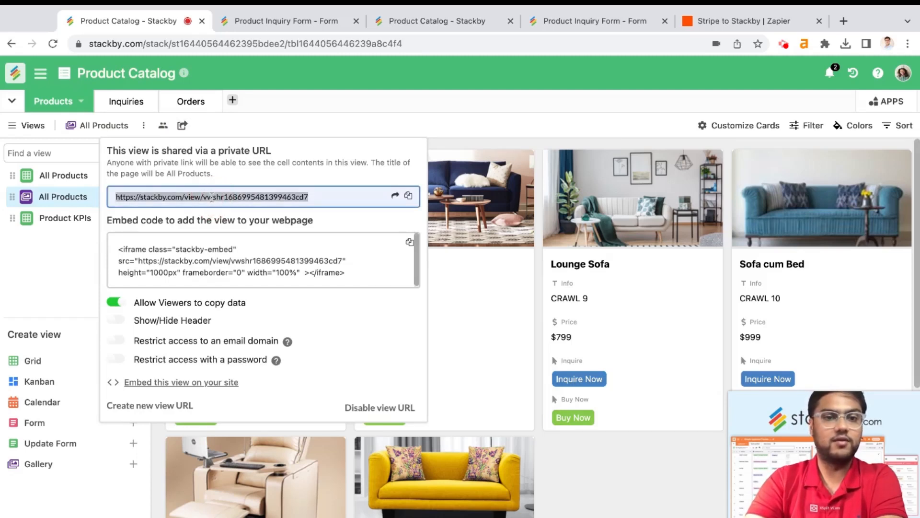
{"action": "left_click", "coordinate": [316, 269]}
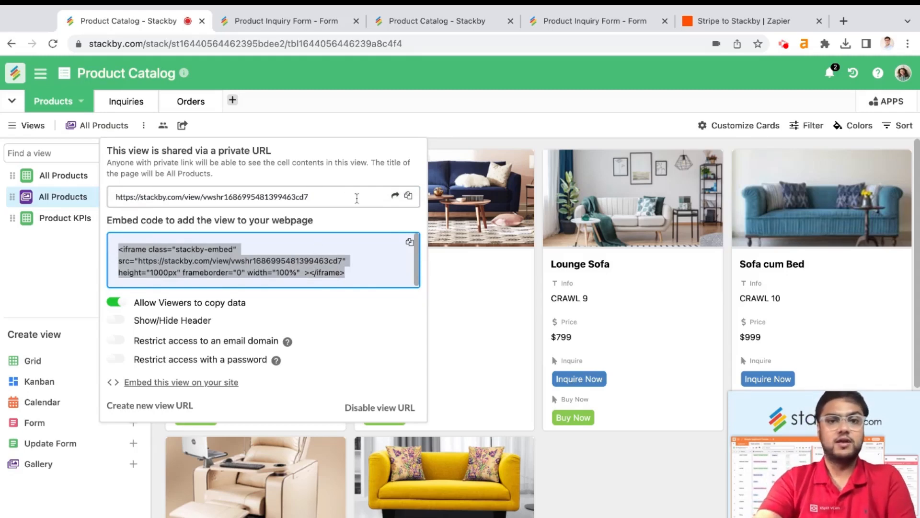
{"action": "left_click", "coordinate": [304, 23]}
{"action": "left_click", "coordinate": [431, 24]}
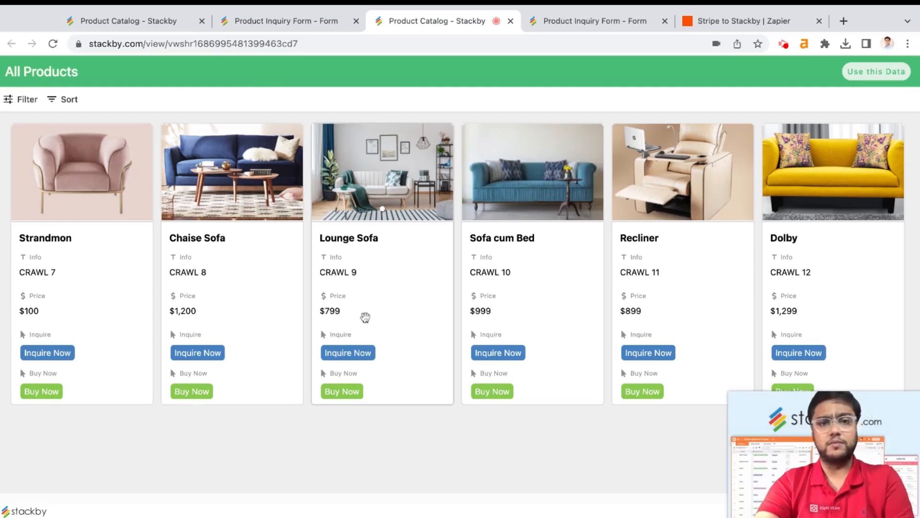
Test the shared gallery's Strandmon Inquire Now form and the Chaise Sofa Stripe checkout
{"action": "left_click", "coordinate": [295, 50]}
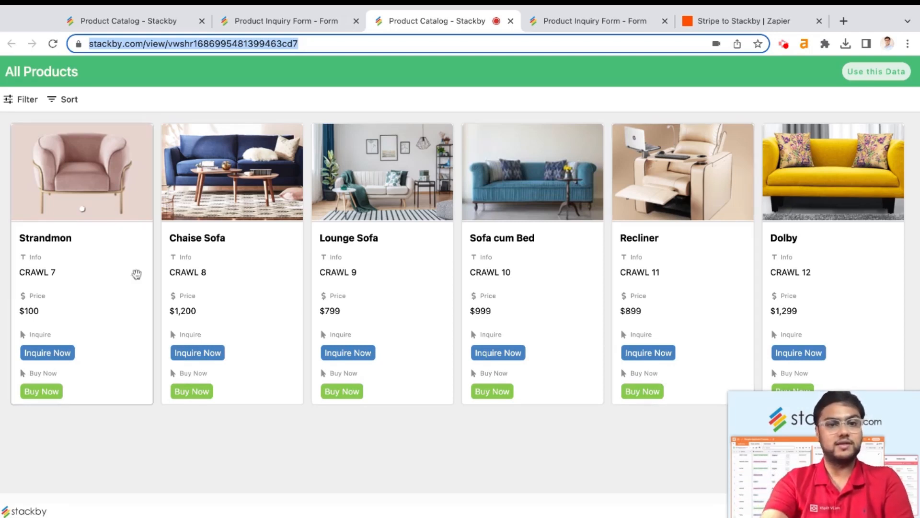
{"action": "left_click", "coordinate": [47, 353]}
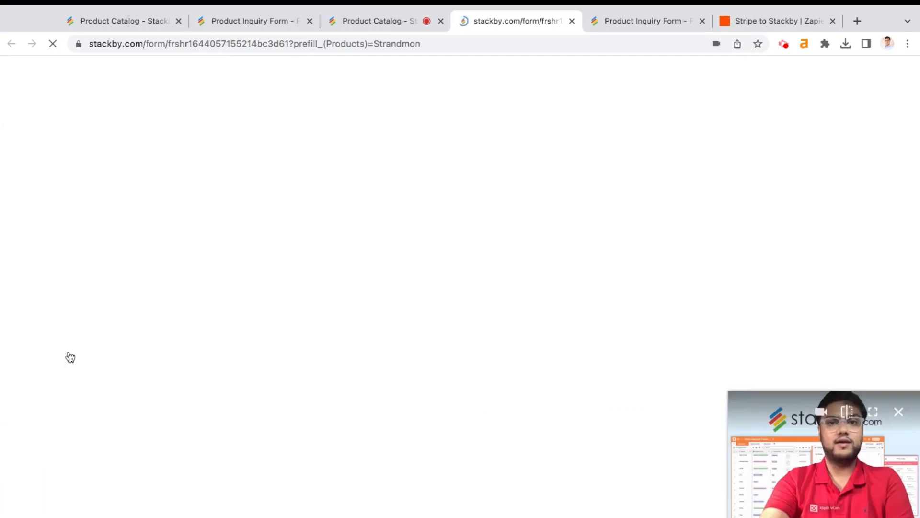
{"action": "scroll", "coordinate": [406, 252], "scroll_direction": "down", "scroll_amount": 5}
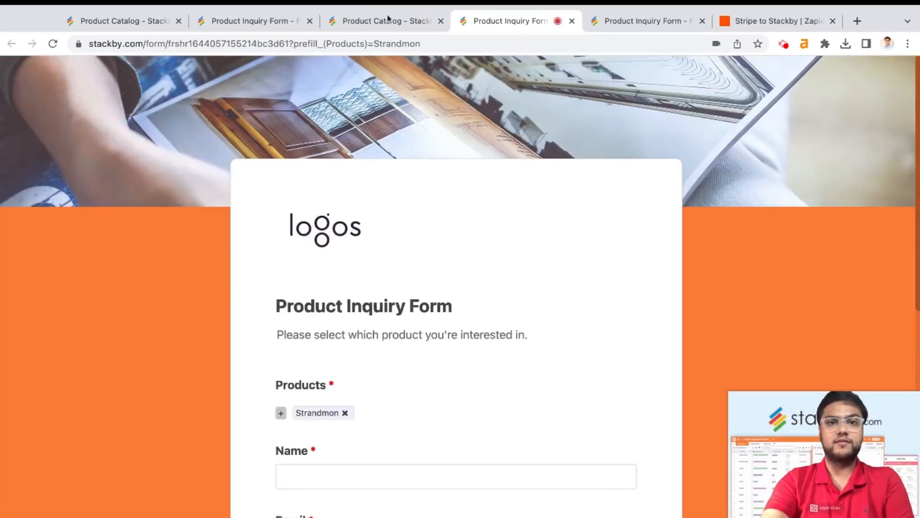
{"action": "left_click", "coordinate": [389, 19]}
{"action": "left_click", "coordinate": [199, 392]}
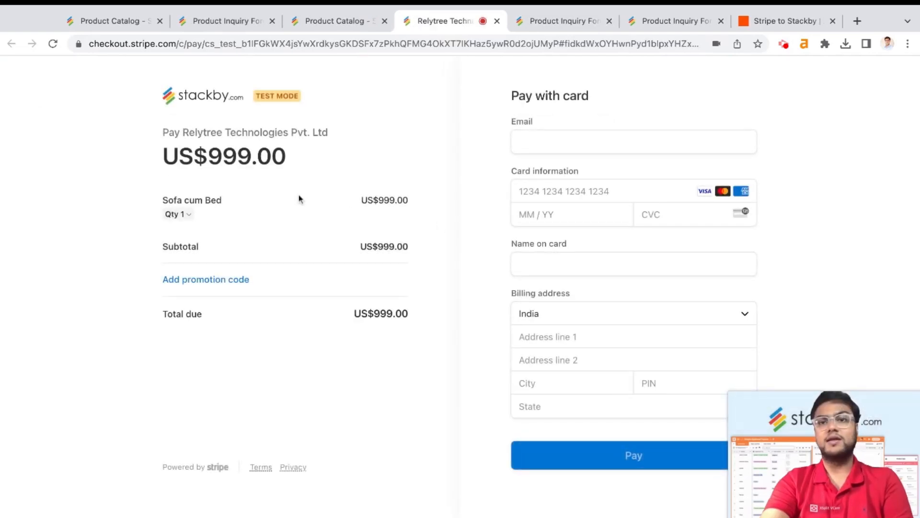
{"action": "left_click", "coordinate": [497, 21]}
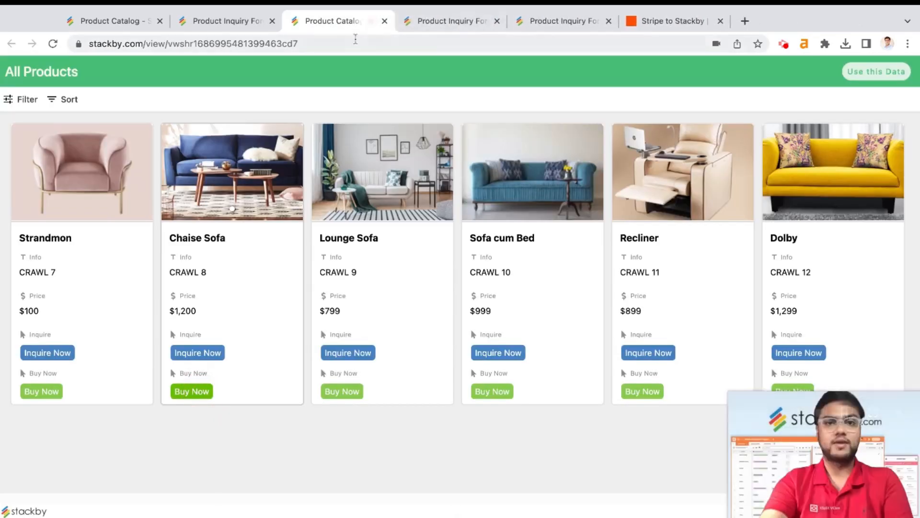
Return to the Product Catalog stack and view the Inquiries table with eight entries
{"action": "left_click", "coordinate": [385, 20]}
{"action": "left_click", "coordinate": [211, 20]}
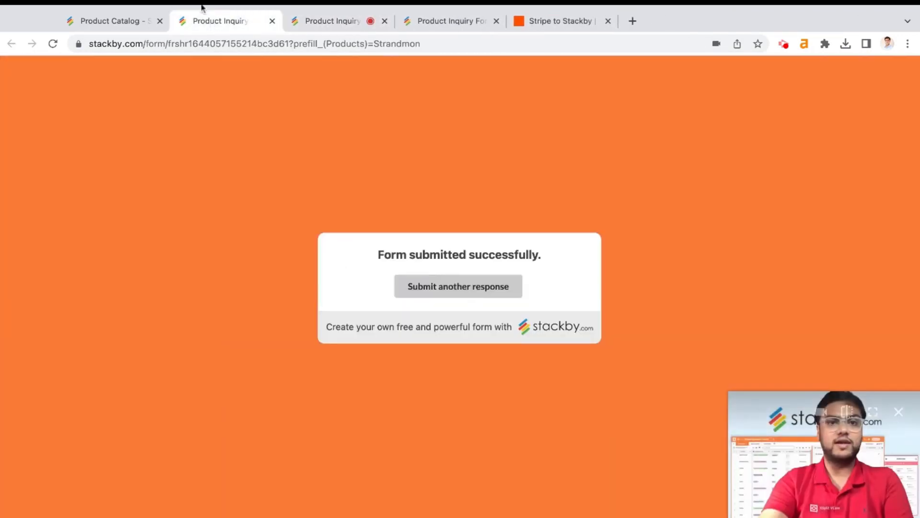
{"action": "left_click", "coordinate": [115, 20]}
{"action": "left_click", "coordinate": [125, 102]}
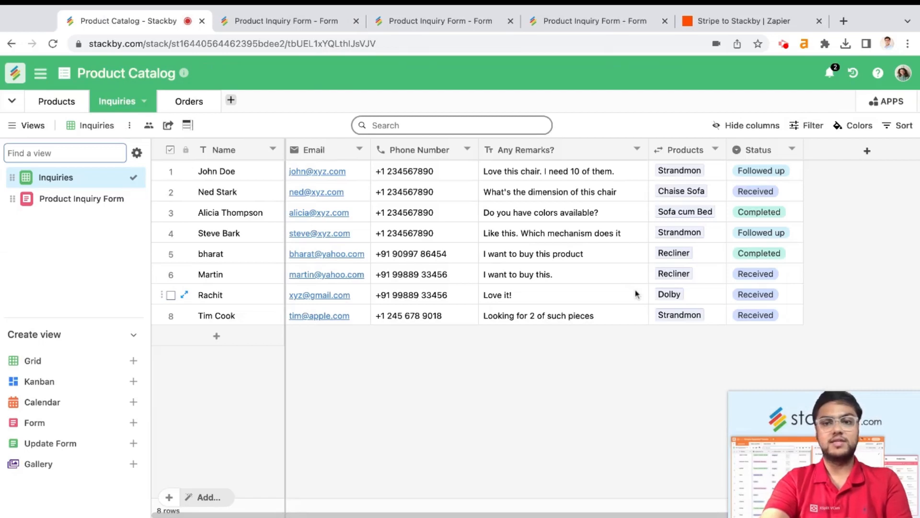
Set rows 8, 6 and 2 to Followed up and row 7 to Completed
{"action": "left_click", "coordinate": [764, 316]}
{"action": "left_click", "coordinate": [766, 316]}
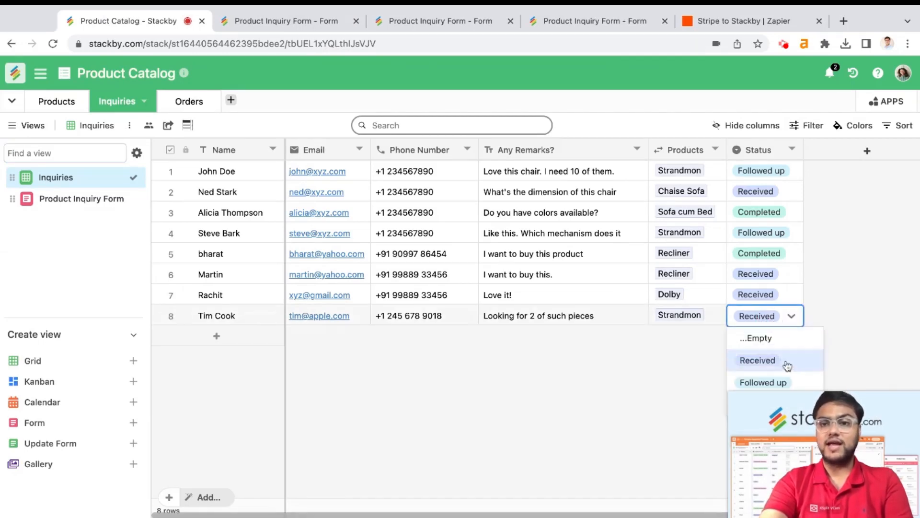
{"action": "left_click", "coordinate": [764, 382]}
{"action": "double_click", "coordinate": [768, 295]}
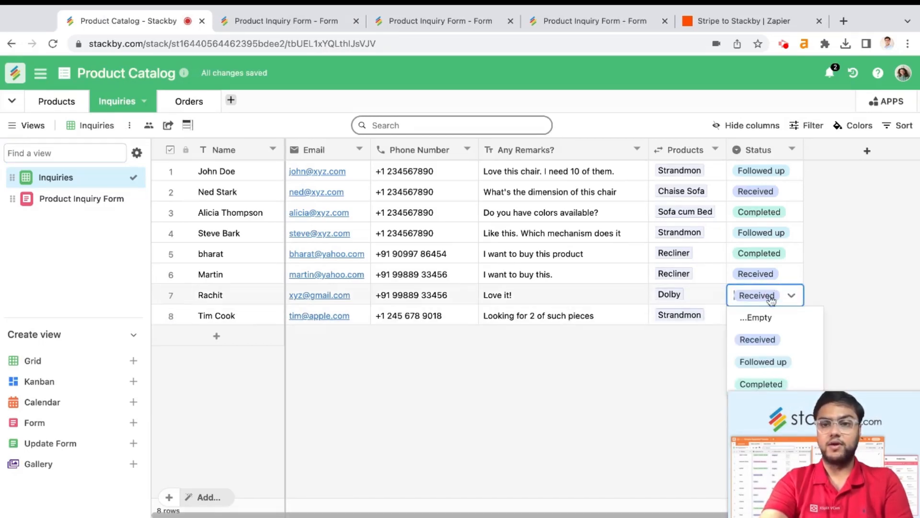
{"action": "left_click", "coordinate": [761, 384]}
{"action": "left_click", "coordinate": [756, 274]}
{"action": "left_click", "coordinate": [757, 274]}
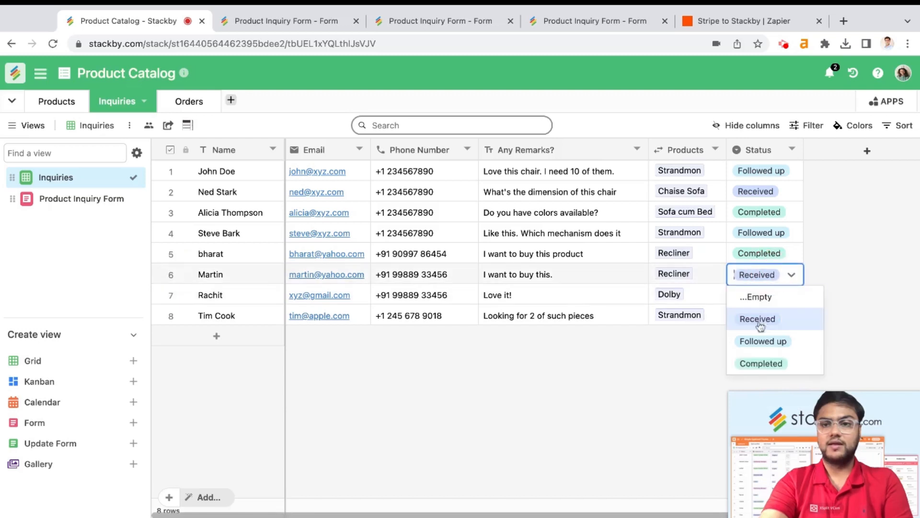
{"action": "left_click", "coordinate": [763, 340]}
{"action": "left_click", "coordinate": [767, 192]}
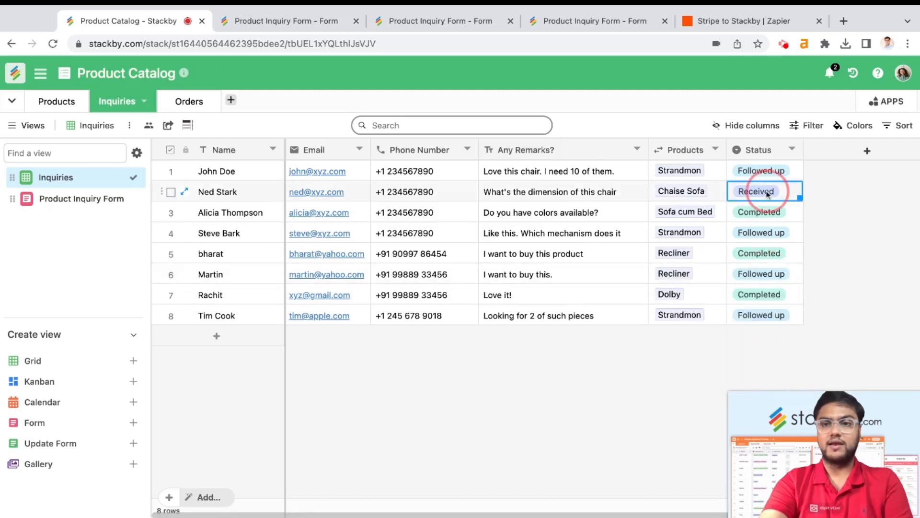
{"action": "left_click", "coordinate": [767, 192]}
{"action": "left_click", "coordinate": [763, 256]}
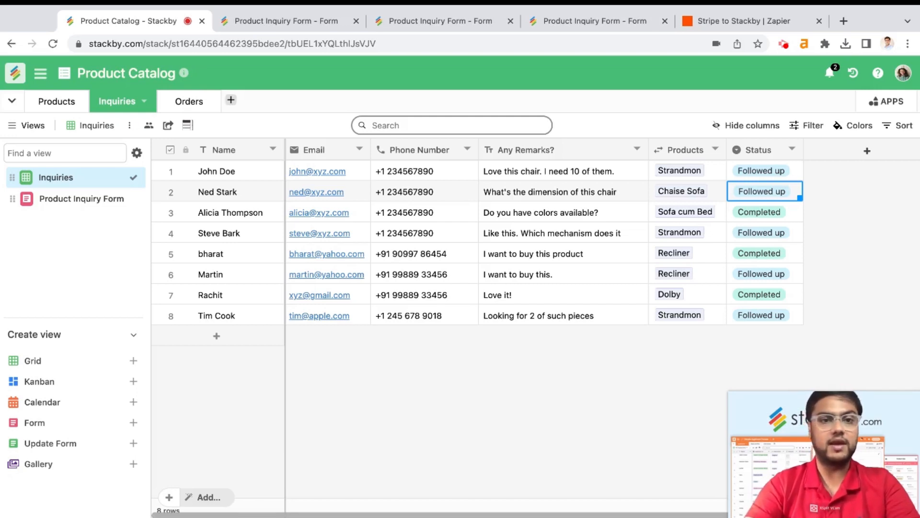
{"action": "left_click", "coordinate": [186, 101]}
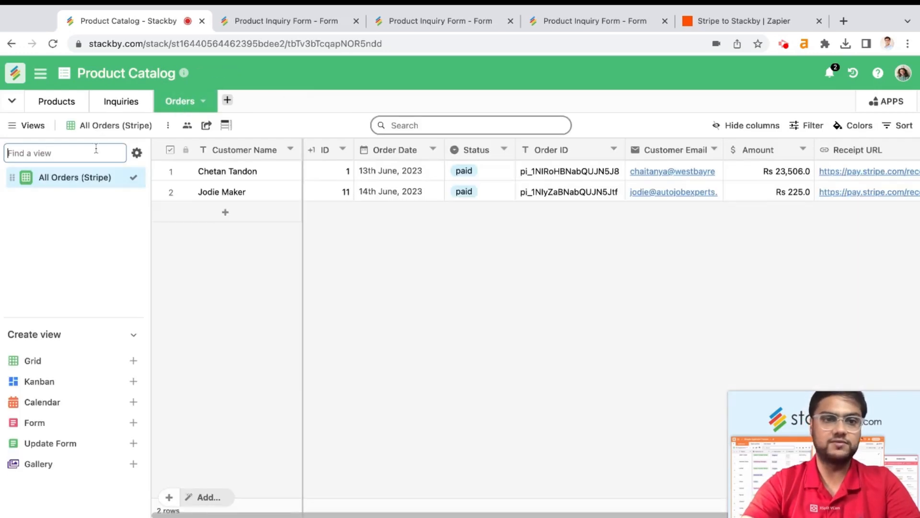
Reveal the Product column of the two Stripe orders, then go to the Stripe to Stackby Zap
{"action": "left_click", "coordinate": [45, 129]}
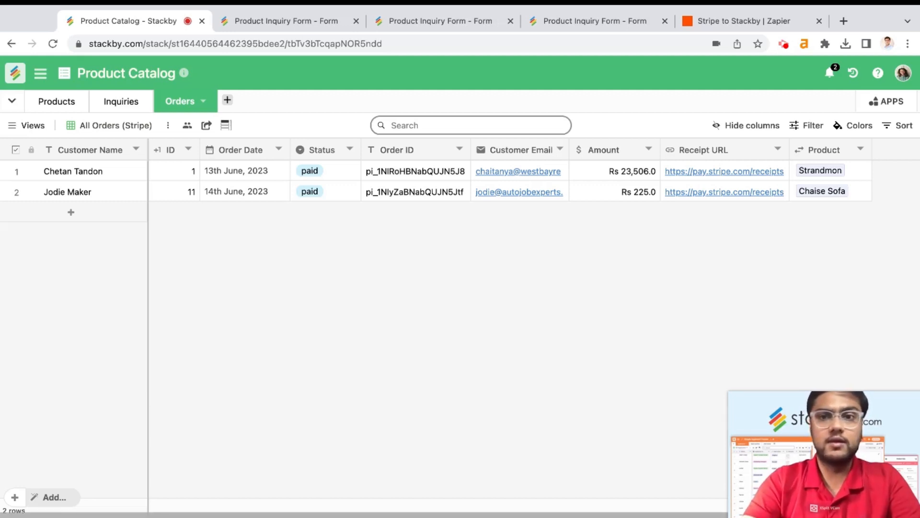
{"action": "left_click", "coordinate": [743, 20]}
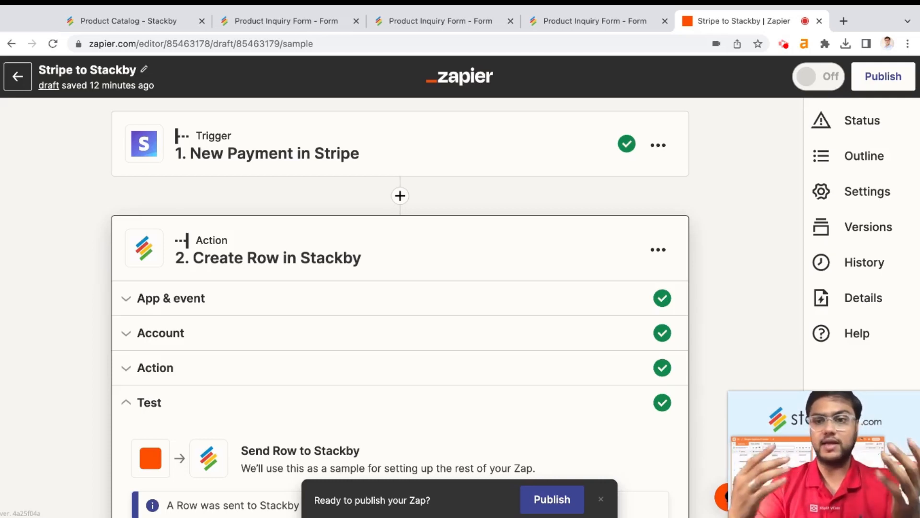
Open the Stripe New Payment trigger and review its App & event settings
{"action": "left_click", "coordinate": [437, 161]}
{"action": "scroll", "coordinate": [476, 243], "scroll_direction": "down", "scroll_amount": 1}
{"action": "scroll", "coordinate": [476, 243], "scroll_direction": "down", "scroll_amount": 1}
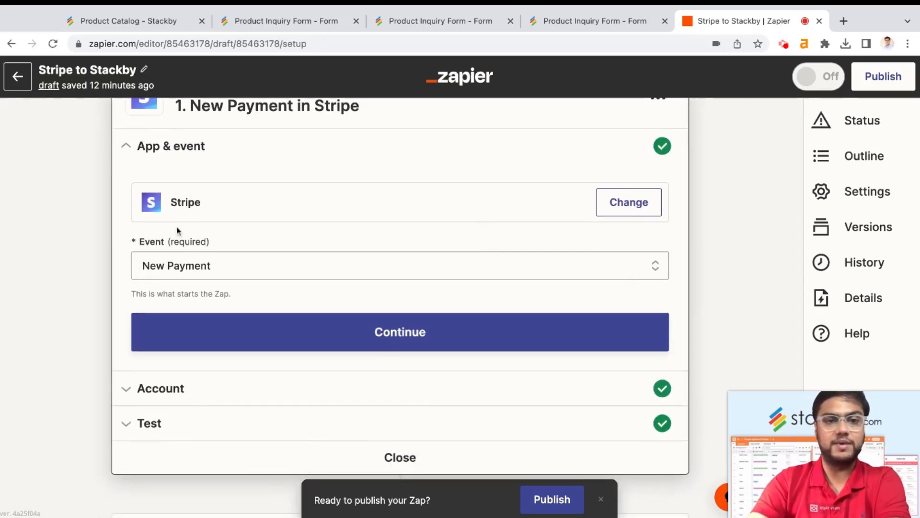
{"action": "scroll", "coordinate": [234, 193], "scroll_direction": "up", "scroll_amount": 2}
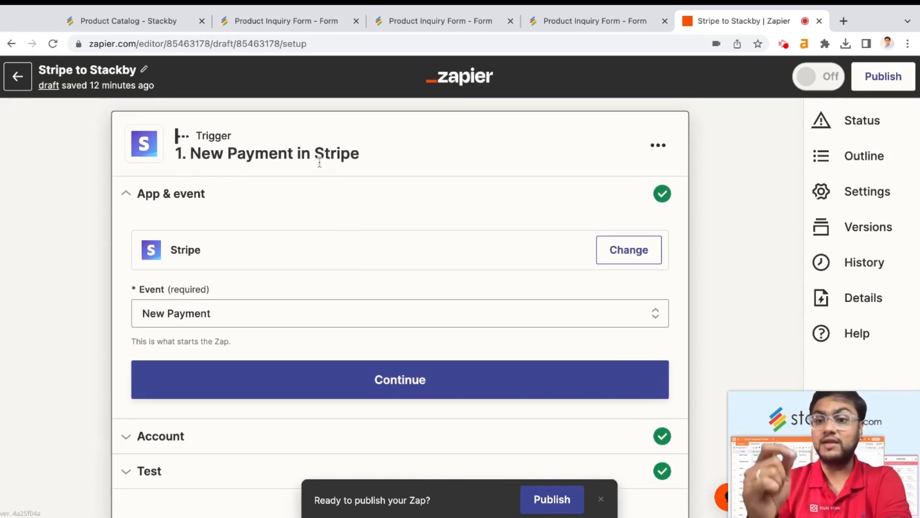
{"action": "scroll", "coordinate": [319, 164], "scroll_direction": "down", "scroll_amount": 4}
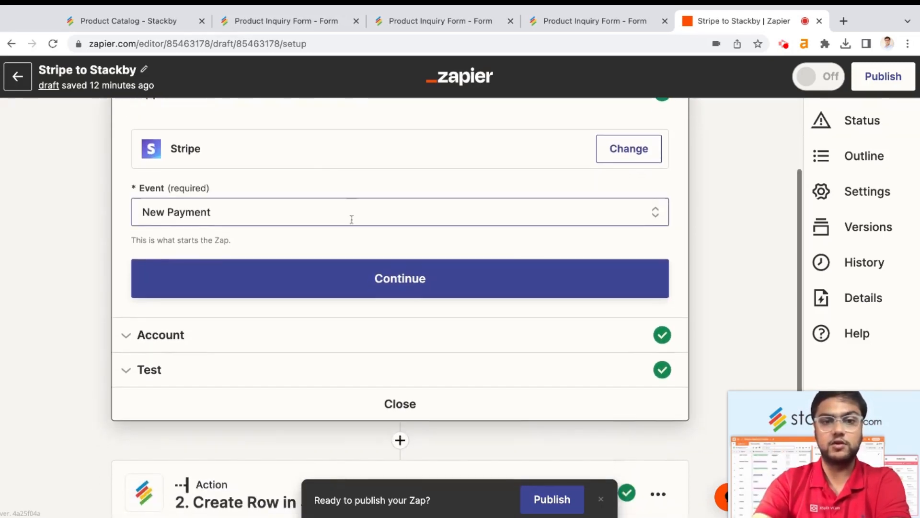
{"action": "scroll", "coordinate": [352, 220], "scroll_direction": "down", "scroll_amount": 2}
Inspect the trigger's connected Stripe account and the Payment A (225 USD) test data, then collapse it
{"action": "left_click", "coordinate": [362, 288]}
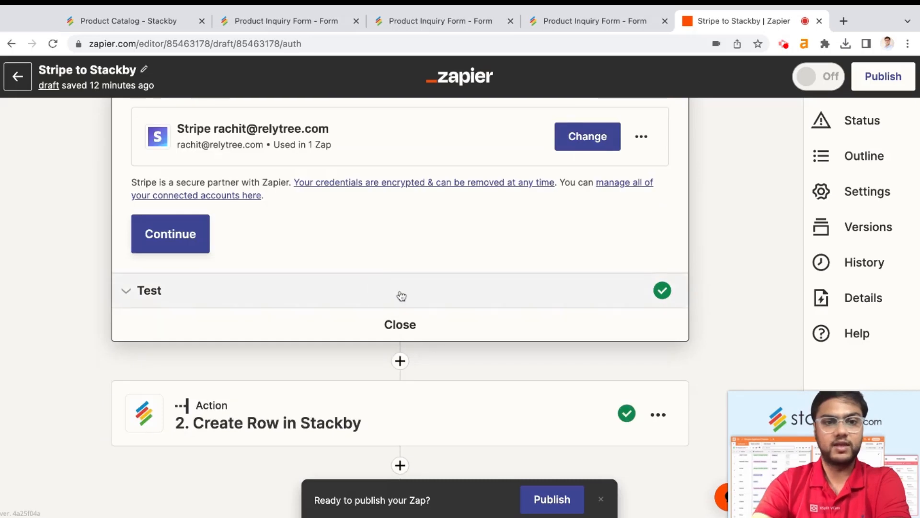
{"action": "left_click", "coordinate": [399, 318]}
{"action": "scroll", "coordinate": [399, 324], "scroll_direction": "down", "scroll_amount": 5}
{"action": "scroll", "coordinate": [278, 275], "scroll_direction": "down", "scroll_amount": 2}
{"action": "scroll", "coordinate": [278, 275], "scroll_direction": "down", "scroll_amount": 10}
{"action": "scroll", "coordinate": [278, 275], "scroll_direction": "down", "scroll_amount": 2}
{"action": "scroll", "coordinate": [199, 376], "scroll_direction": "down", "scroll_amount": 3}
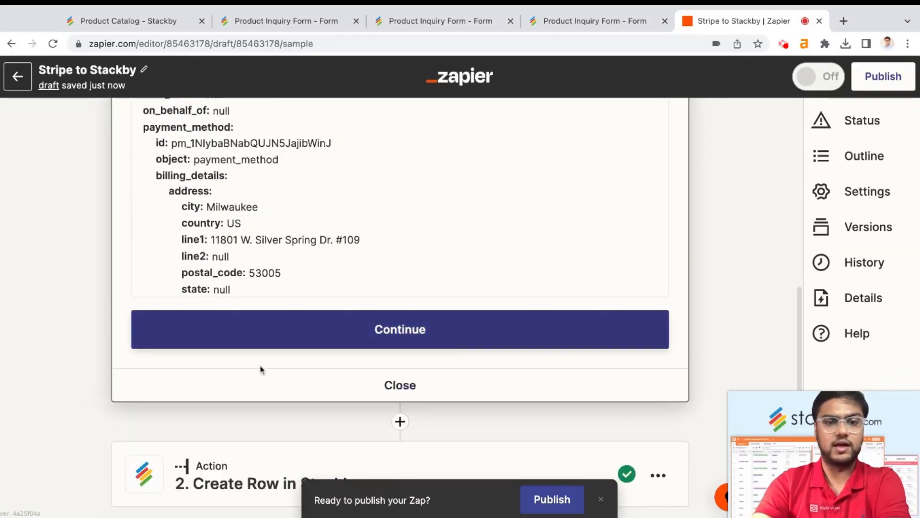
{"action": "left_click", "coordinate": [277, 390]}
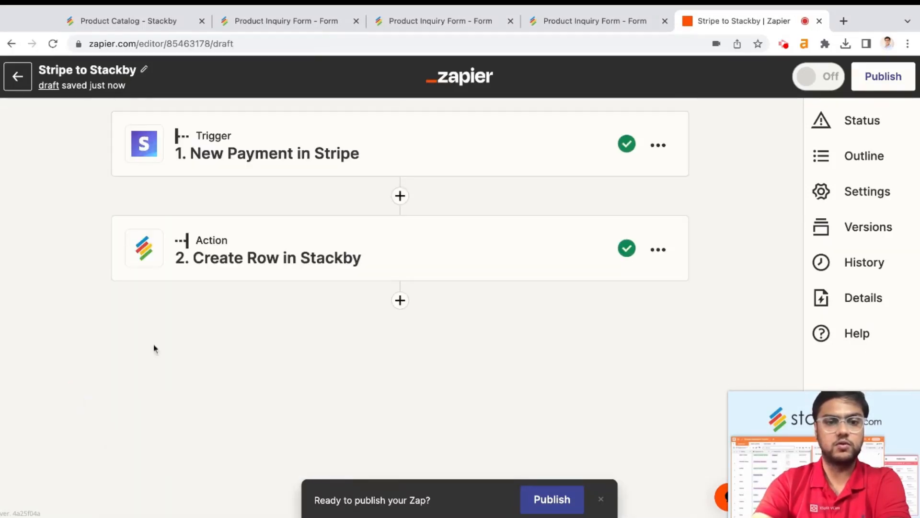
Open the Create Row in Stackby step and view its connected Stackby account
{"action": "left_click", "coordinate": [300, 245]}
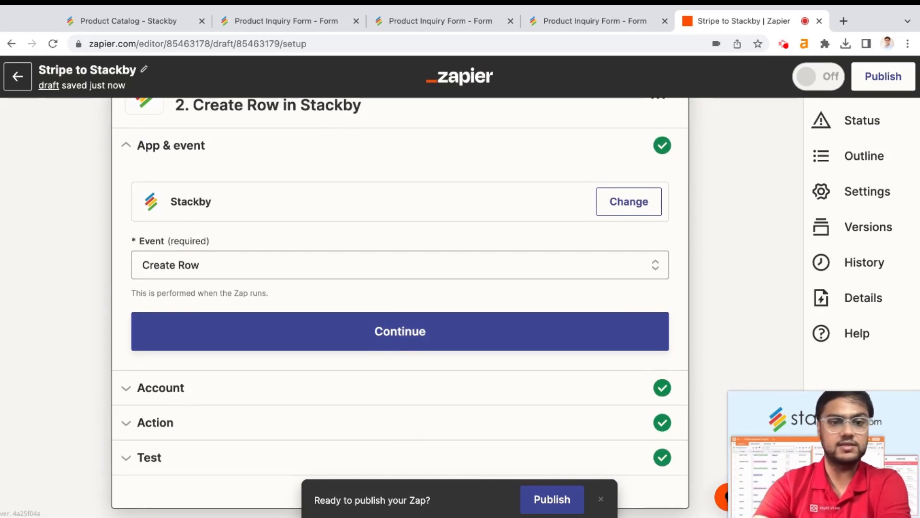
{"action": "scroll", "coordinate": [372, 266], "scroll_direction": "down", "scroll_amount": 1}
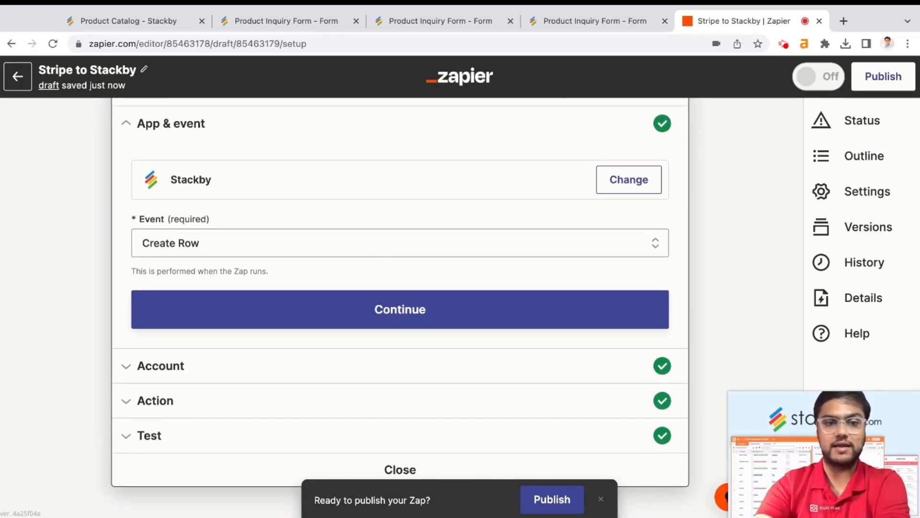
{"action": "scroll", "coordinate": [306, 312], "scroll_direction": "down", "scroll_amount": 2}
{"action": "left_click", "coordinate": [310, 322]}
Check the action's workspace, Orders table and field mappings from Customer Name to Receipt URL
{"action": "left_click", "coordinate": [276, 366]}
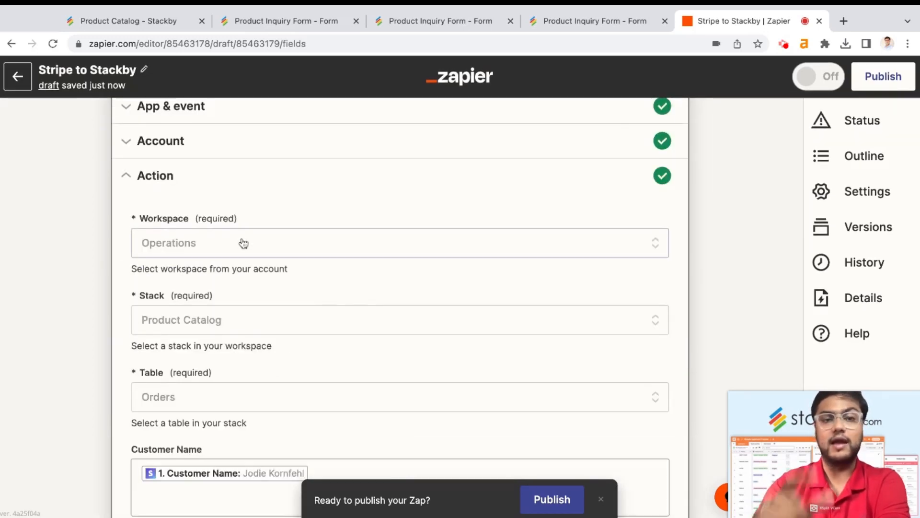
{"action": "scroll", "coordinate": [243, 244], "scroll_direction": "down", "scroll_amount": 1}
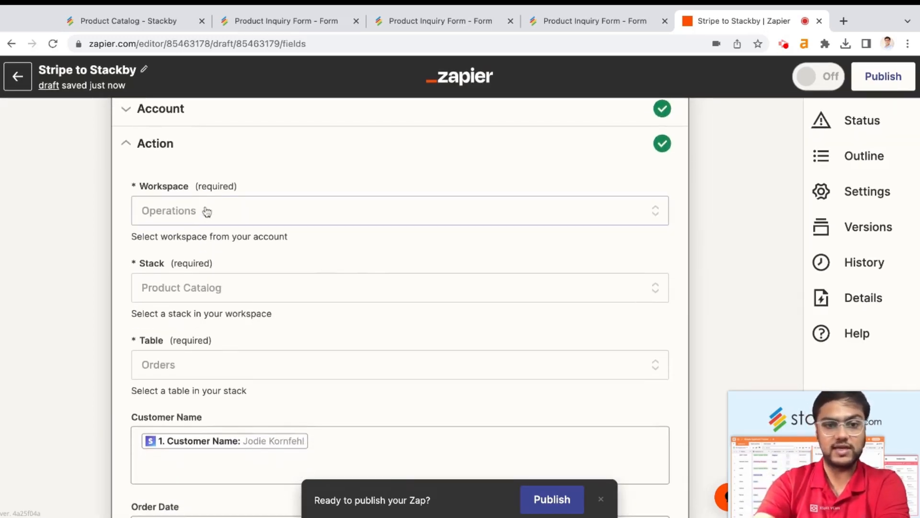
{"action": "scroll", "coordinate": [255, 293], "scroll_direction": "down", "scroll_amount": 1}
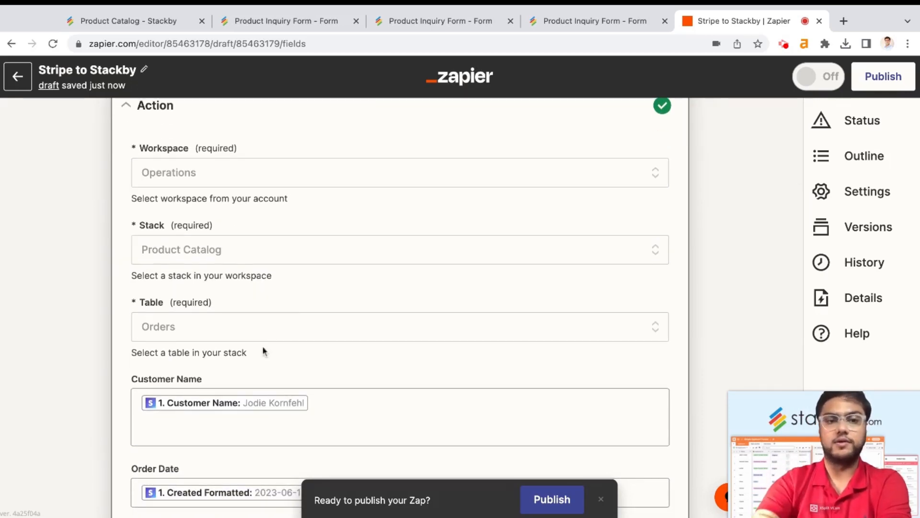
{"action": "scroll", "coordinate": [263, 351], "scroll_direction": "down", "scroll_amount": 4}
{"action": "left_click", "coordinate": [182, 263]}
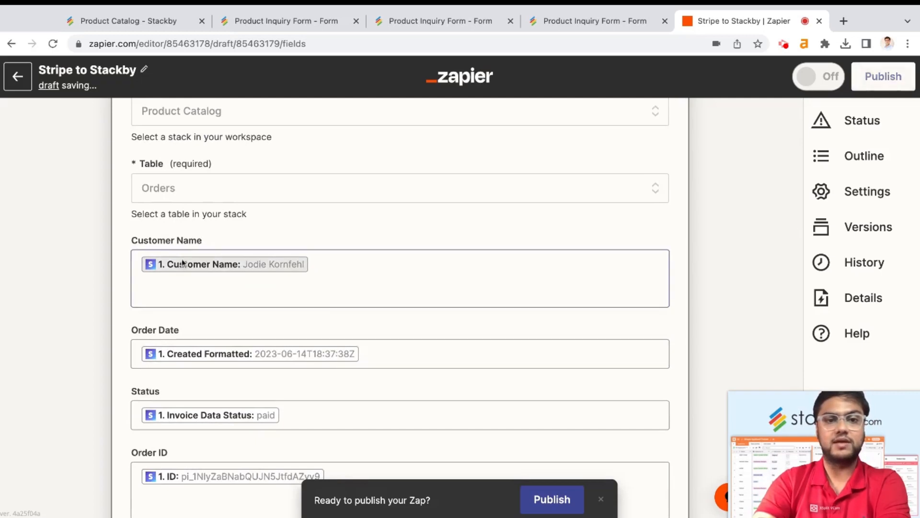
{"action": "scroll", "coordinate": [329, 264], "scroll_direction": "down", "scroll_amount": 2}
{"action": "scroll", "coordinate": [353, 286], "scroll_direction": "down", "scroll_amount": 1}
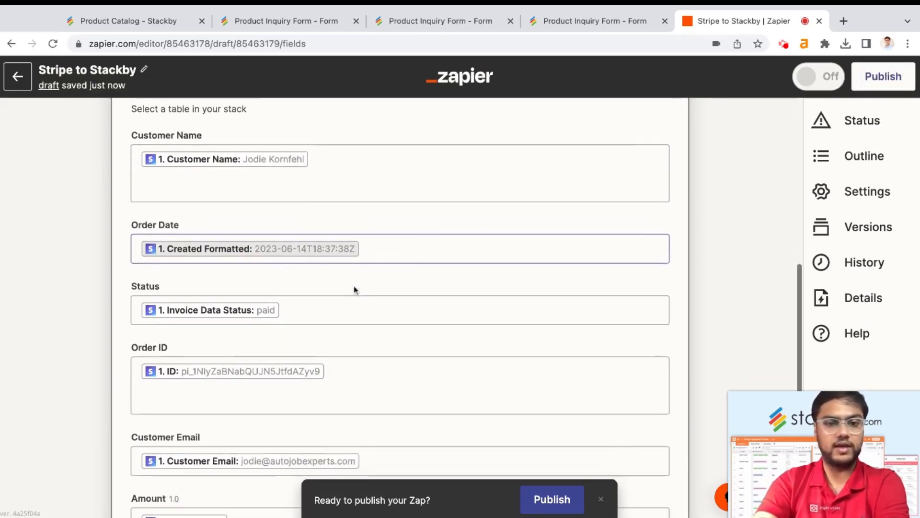
{"action": "scroll", "coordinate": [353, 286], "scroll_direction": "down", "scroll_amount": 1}
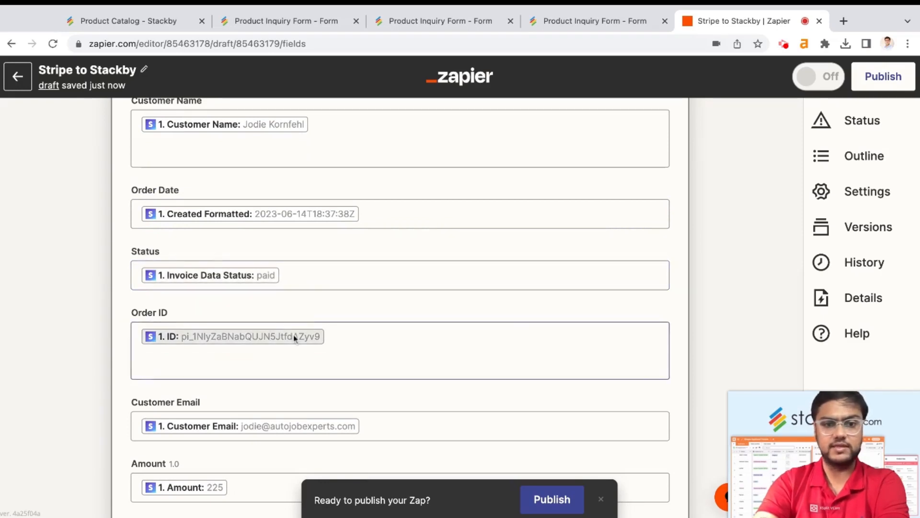
{"action": "scroll", "coordinate": [294, 334], "scroll_direction": "down", "scroll_amount": 2}
{"action": "scroll", "coordinate": [287, 357], "scroll_direction": "down", "scroll_amount": 4}
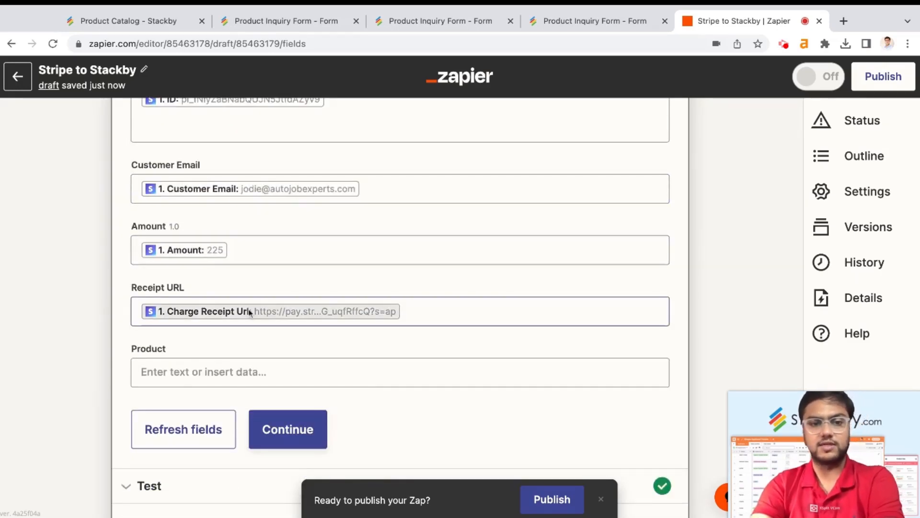
{"action": "scroll", "coordinate": [267, 372], "scroll_direction": "up", "scroll_amount": 10}
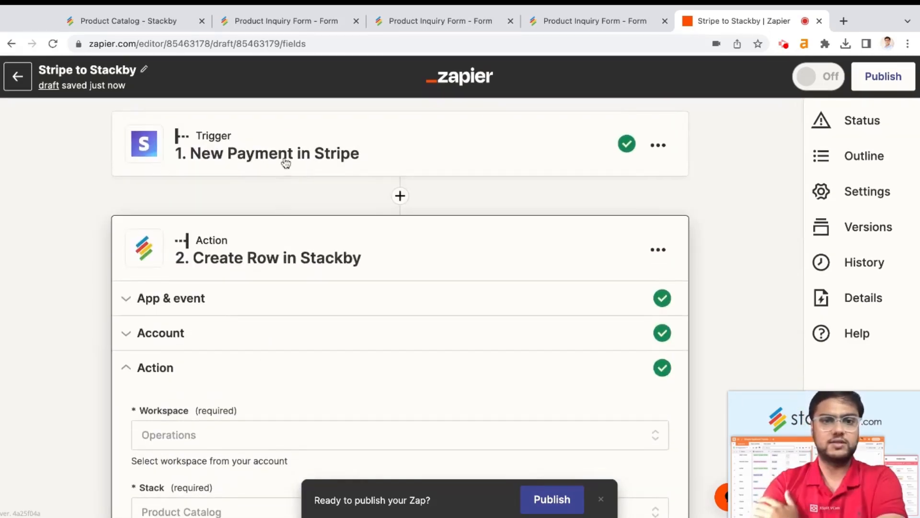
Switch the Stripe trigger's test sample to Payment B (36 USD)
{"action": "left_click", "coordinate": [285, 165]}
{"action": "scroll", "coordinate": [366, 281], "scroll_direction": "down", "scroll_amount": 3}
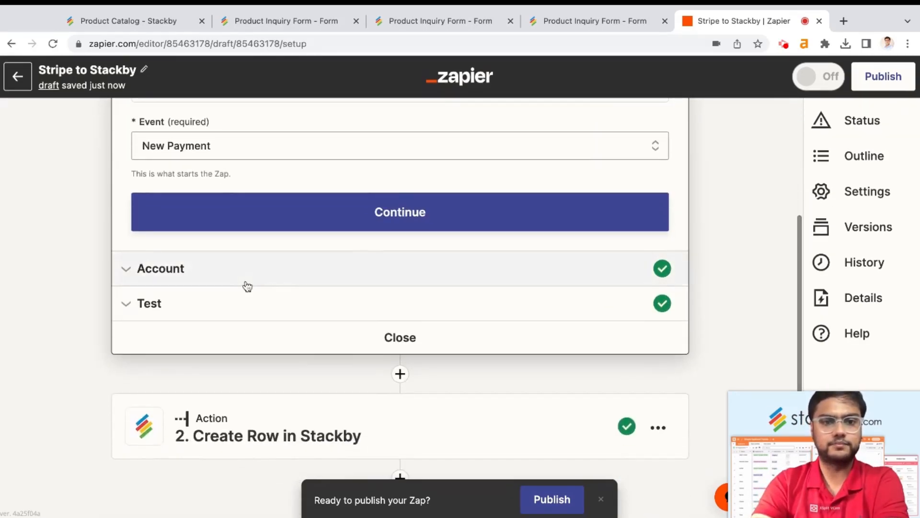
{"action": "left_click", "coordinate": [245, 307]}
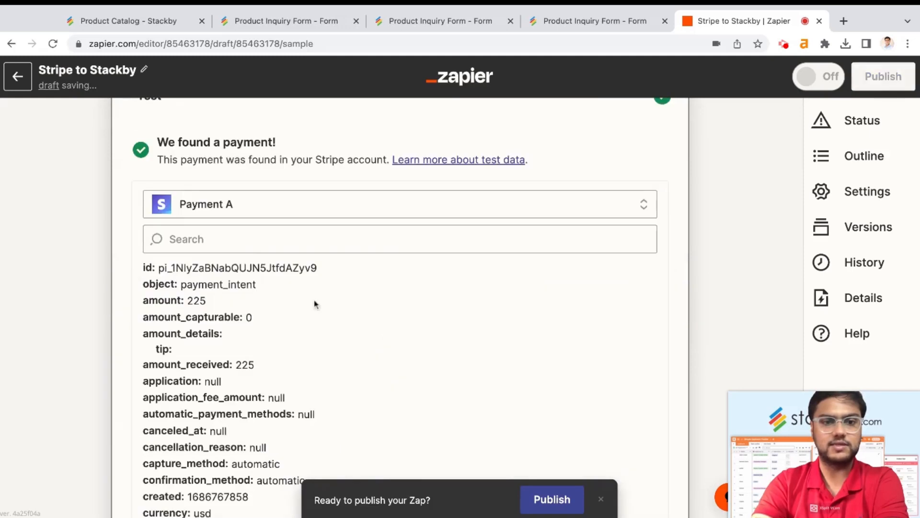
{"action": "left_click", "coordinate": [263, 203]}
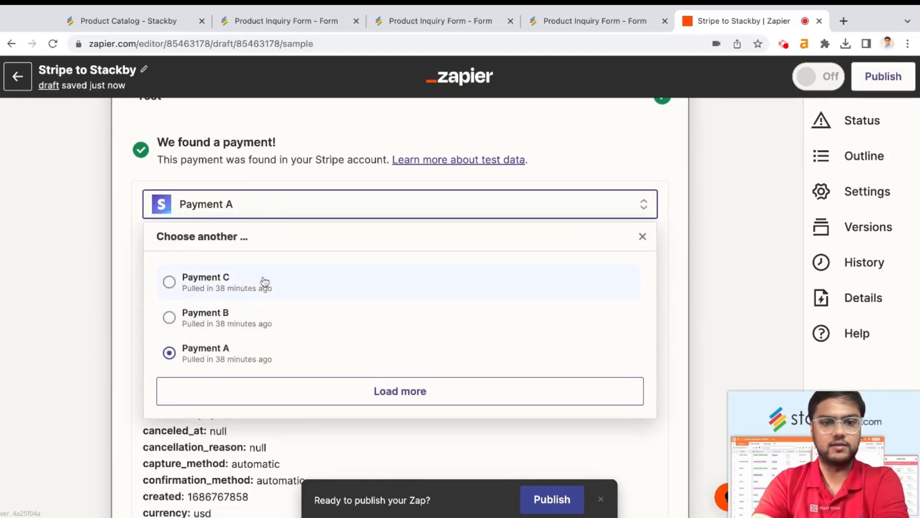
{"action": "left_click", "coordinate": [263, 328]}
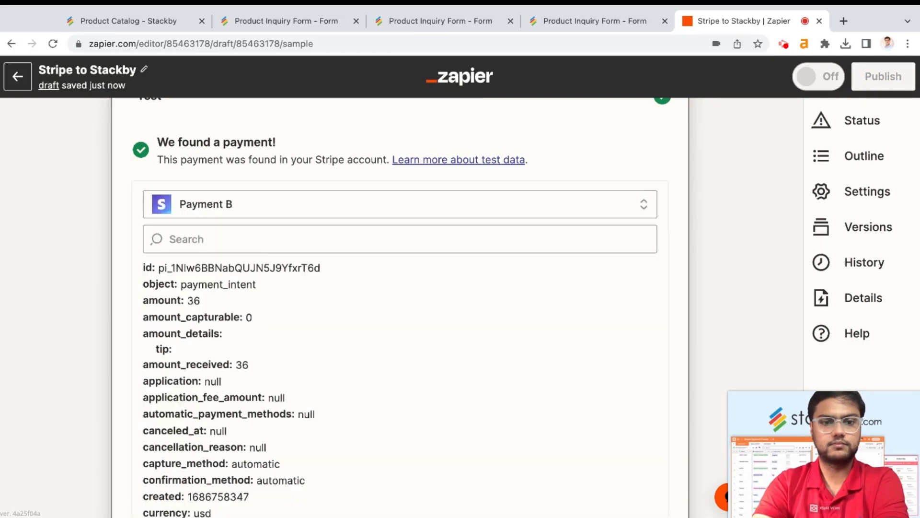
{"action": "scroll", "coordinate": [400, 388], "scroll_direction": "down", "scroll_amount": 5}
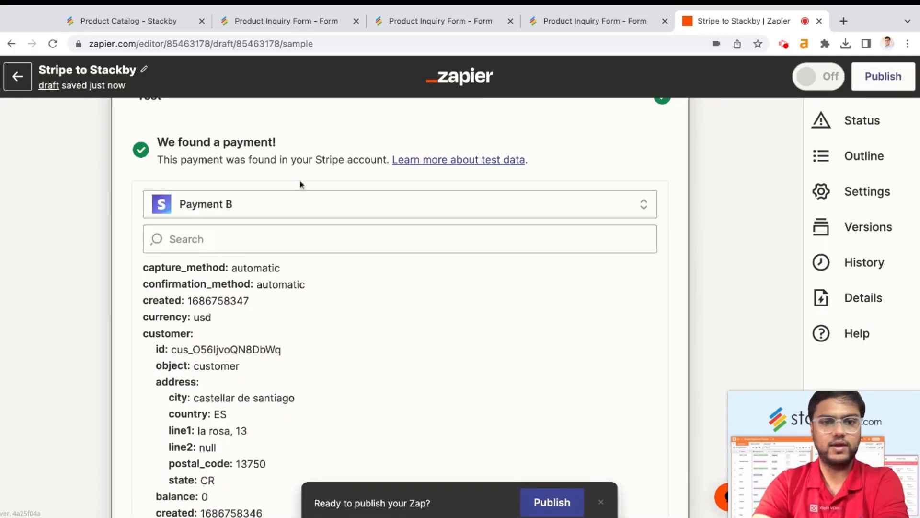
{"action": "scroll", "coordinate": [318, 209], "scroll_direction": "down", "scroll_amount": 7}
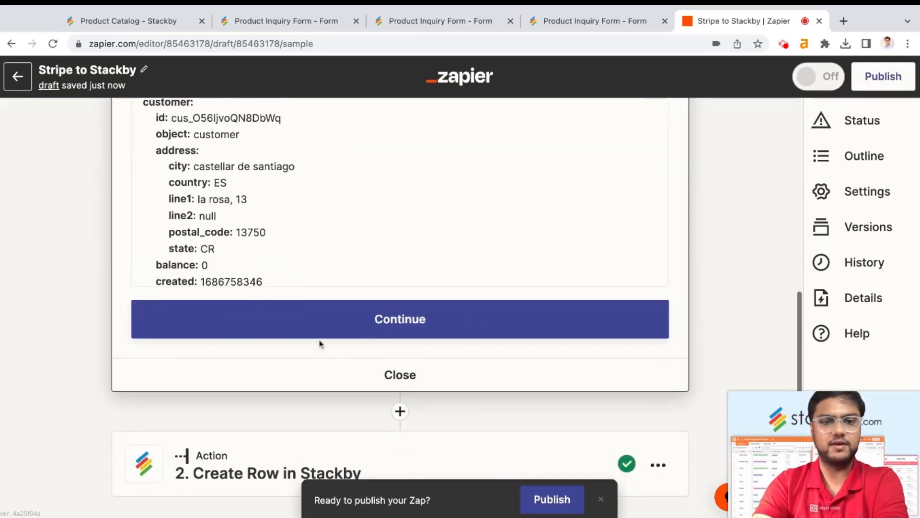
Retest the Create Row in Stackby action to send Payment B to Stackby
{"action": "left_click", "coordinate": [262, 394]}
{"action": "scroll", "coordinate": [305, 376], "scroll_direction": "down", "scroll_amount": 5}
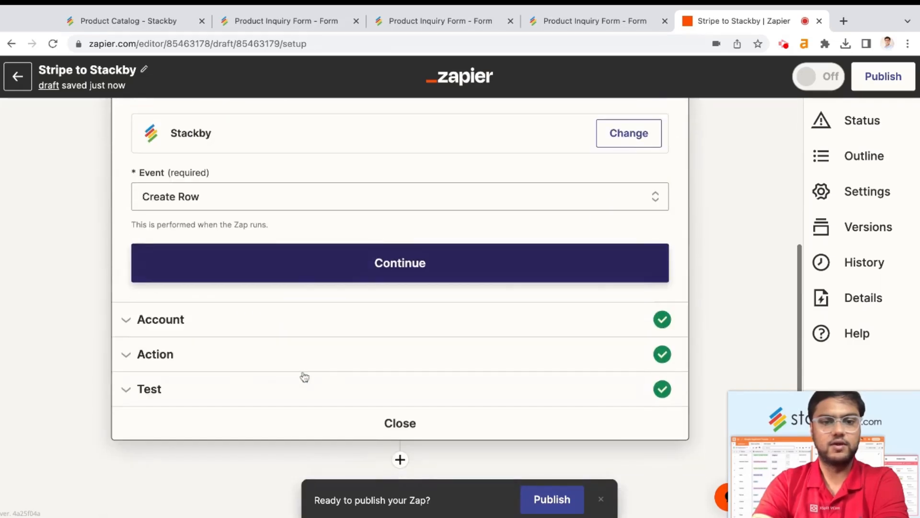
{"action": "left_click", "coordinate": [252, 396]}
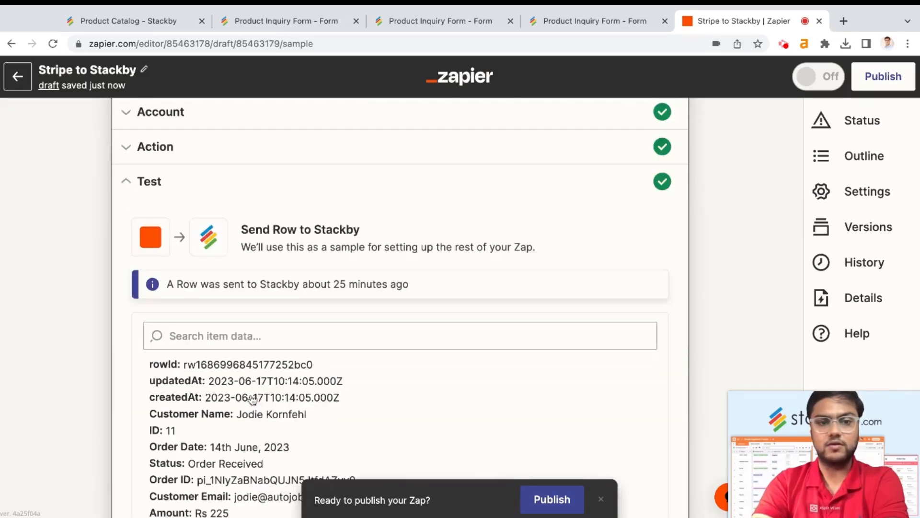
{"action": "scroll", "coordinate": [283, 364], "scroll_direction": "down", "scroll_amount": 3}
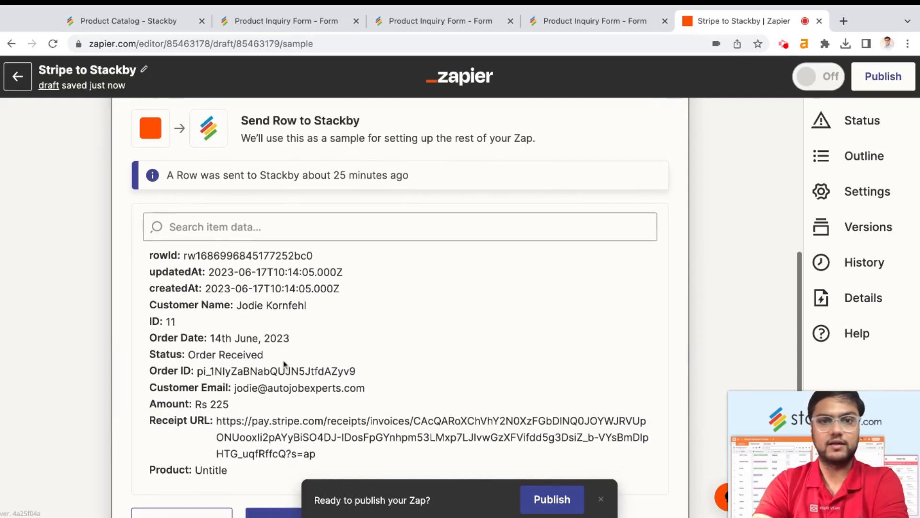
{"action": "scroll", "coordinate": [284, 364], "scroll_direction": "down", "scroll_amount": 3}
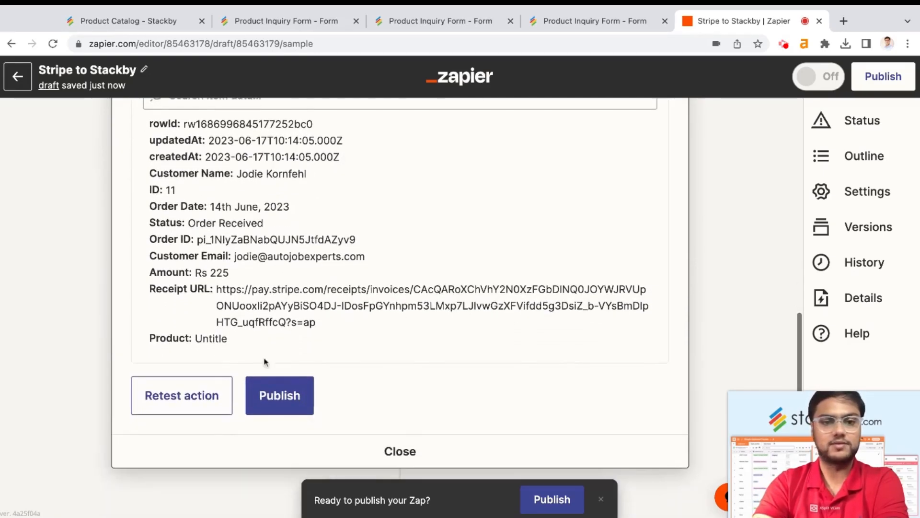
{"action": "left_click", "coordinate": [190, 397]}
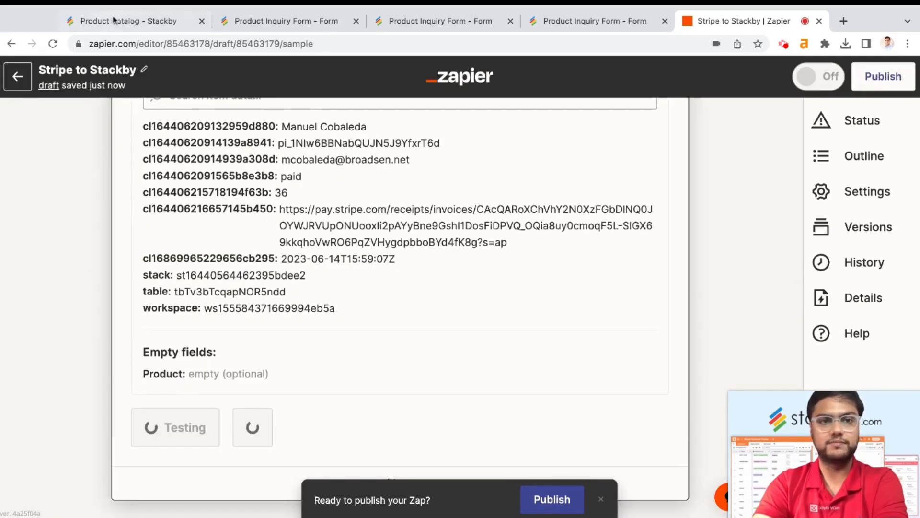
Link the third order (Rs 36.0) in the Orders table to the Lounge Sofa product
{"action": "left_click", "coordinate": [122, 21]}
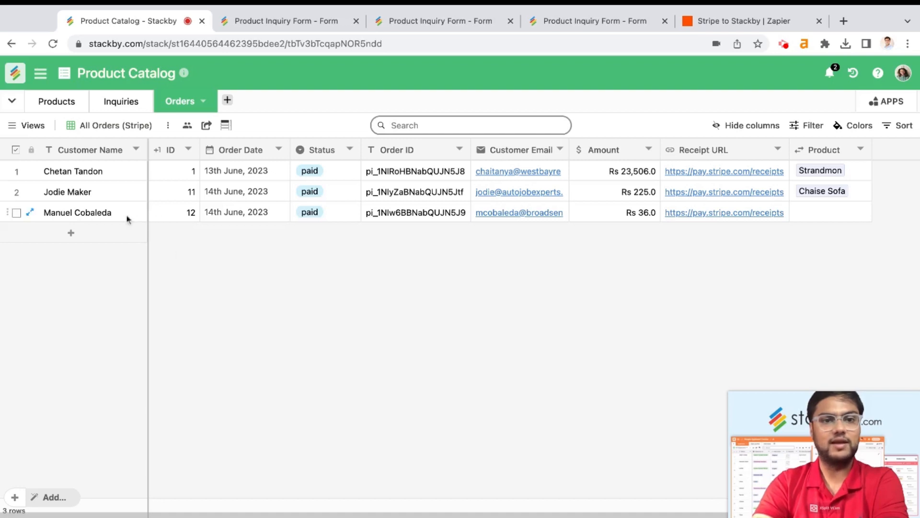
{"action": "scroll", "coordinate": [286, 217], "scroll_direction": "right", "scroll_amount": 2}
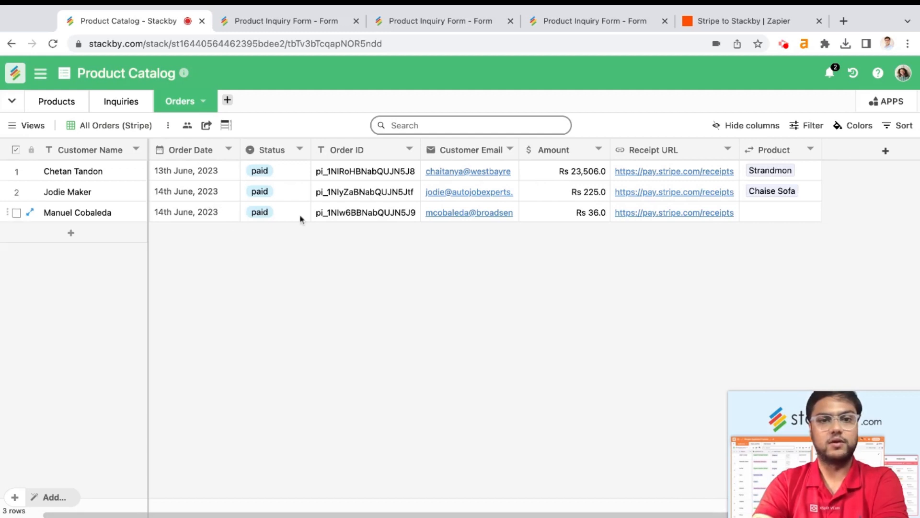
{"action": "scroll", "coordinate": [551, 219], "scroll_direction": "right", "scroll_amount": 1}
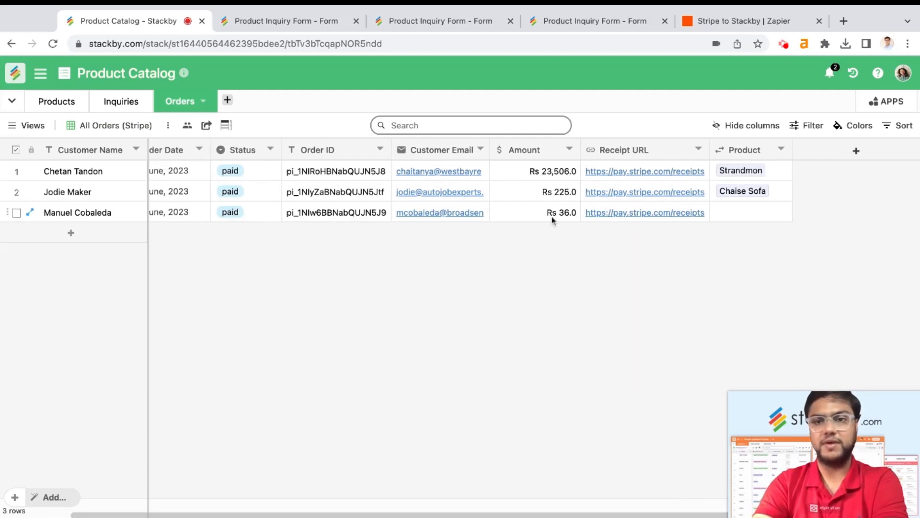
{"action": "left_click", "coordinate": [750, 212]}
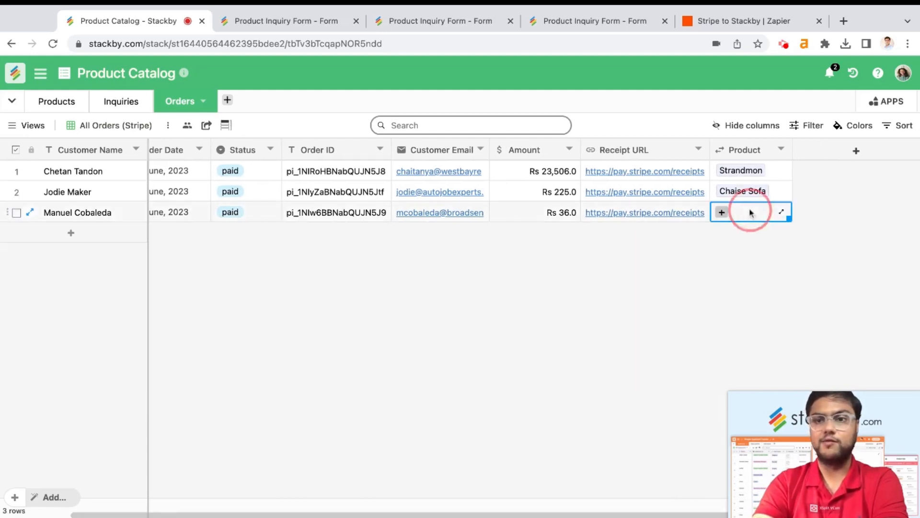
{"action": "left_click", "coordinate": [721, 213]}
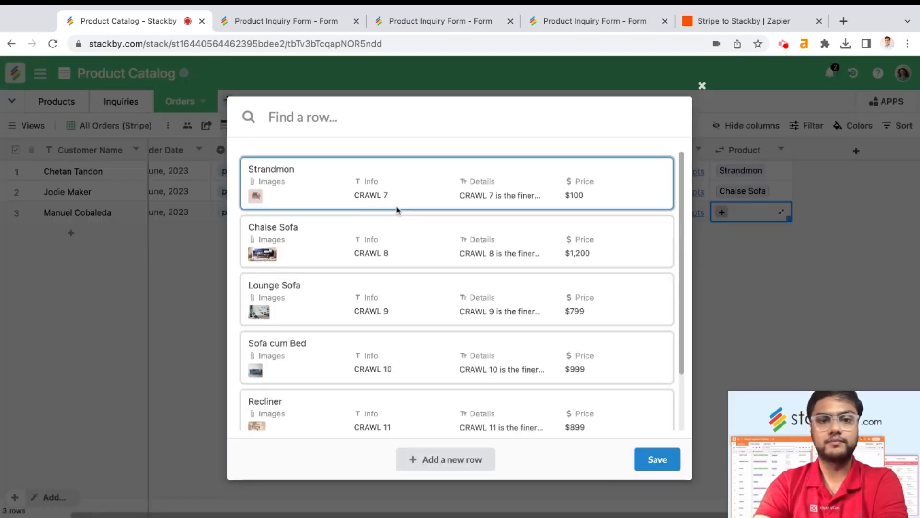
{"action": "left_click", "coordinate": [426, 309]}
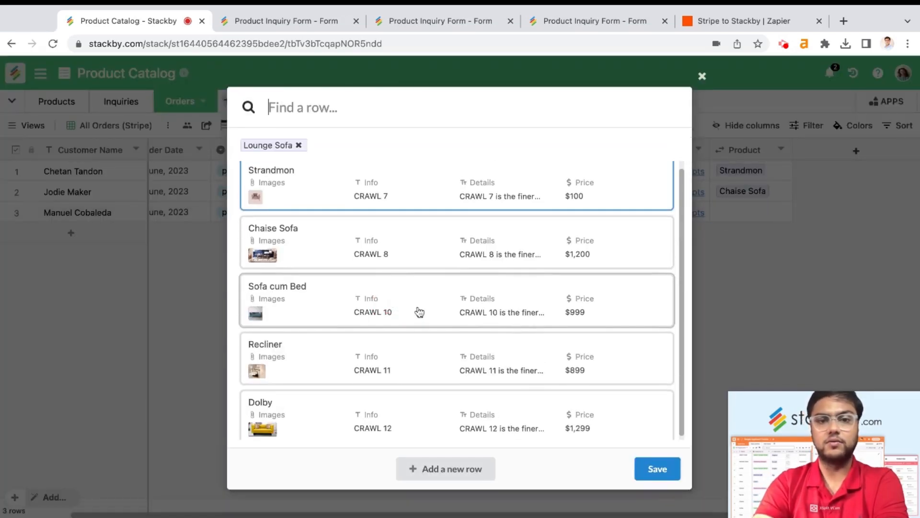
{"action": "left_click", "coordinate": [639, 462]}
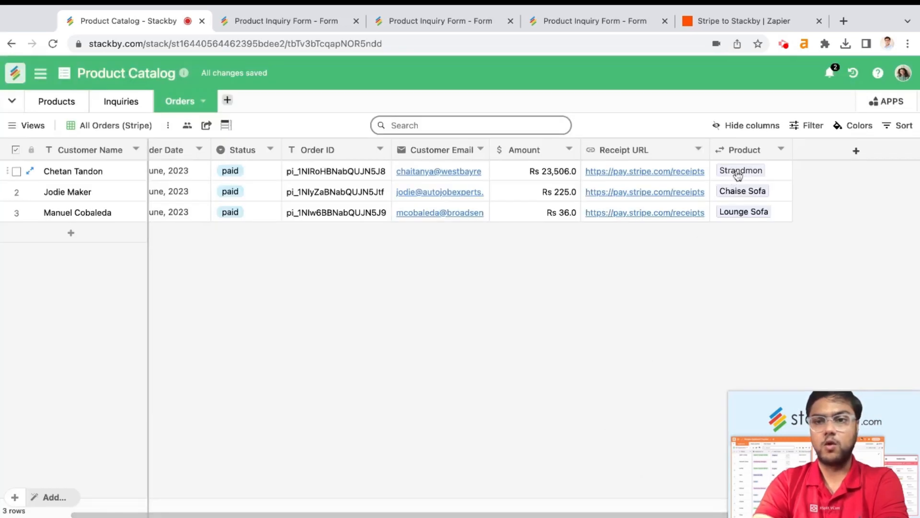
{"action": "left_click", "coordinate": [68, 103]}
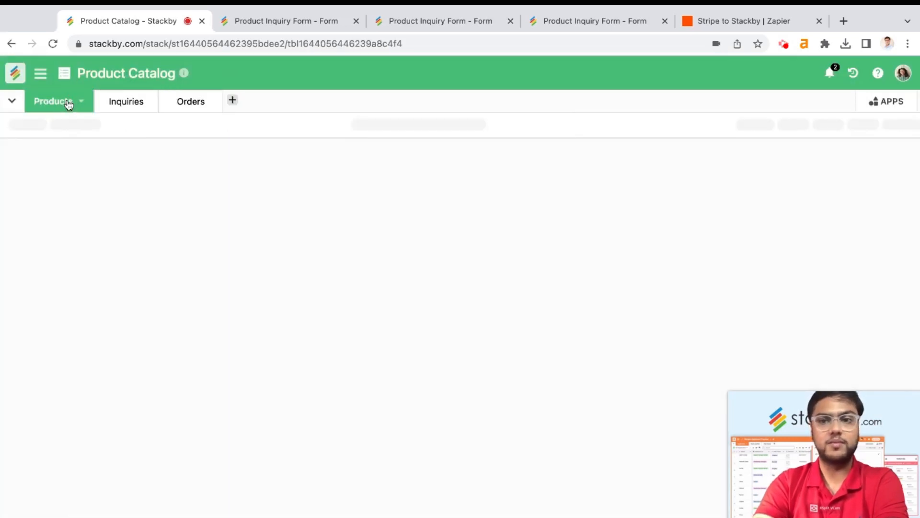
{"action": "left_click", "coordinate": [14, 125]}
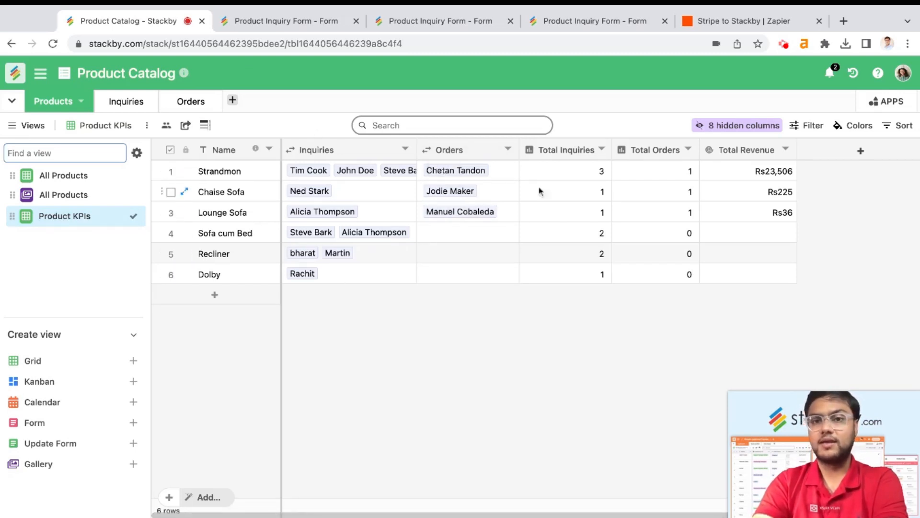
{"action": "left_click", "coordinate": [586, 152]}
{"action": "double_click", "coordinate": [586, 152]}
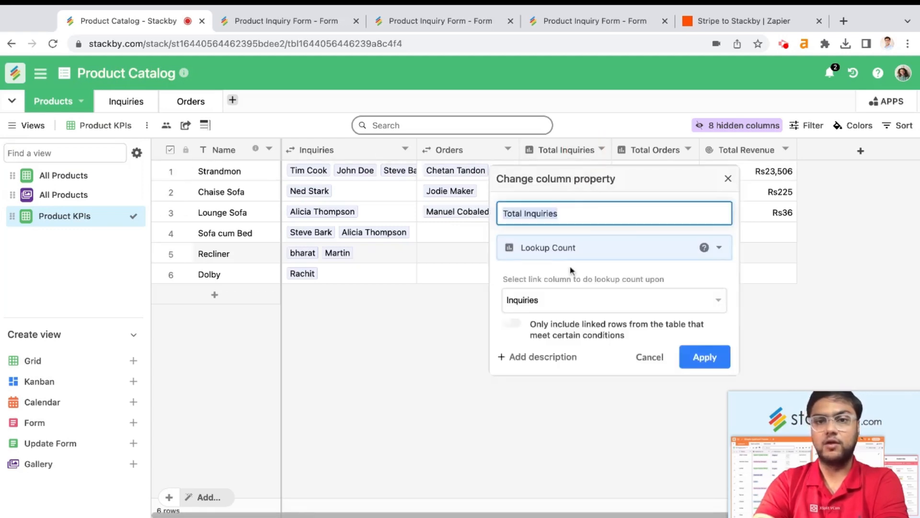
{"action": "left_click", "coordinate": [648, 357]}
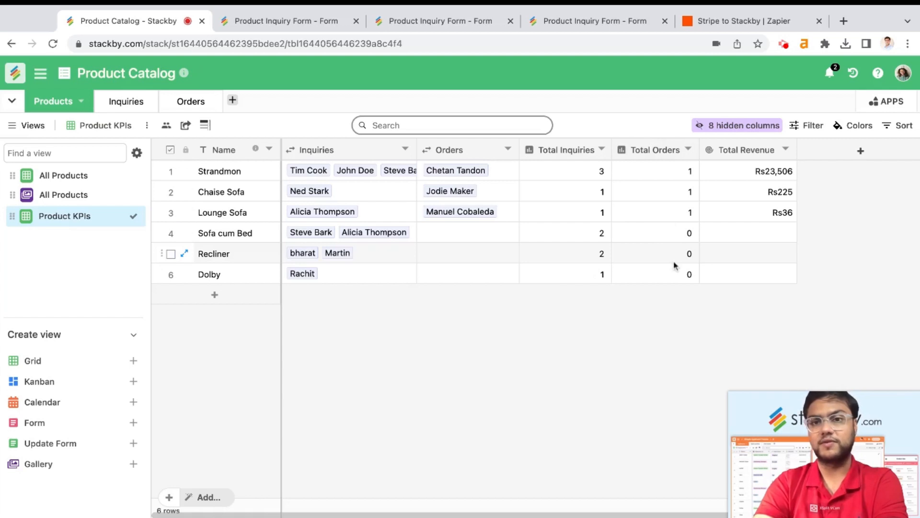
{"action": "left_click", "coordinate": [585, 151]}
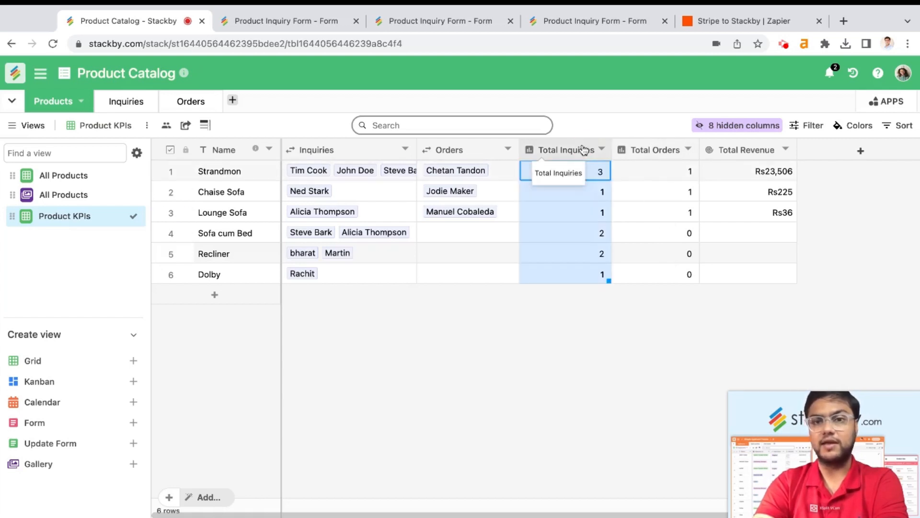
{"action": "double_click", "coordinate": [638, 154]}
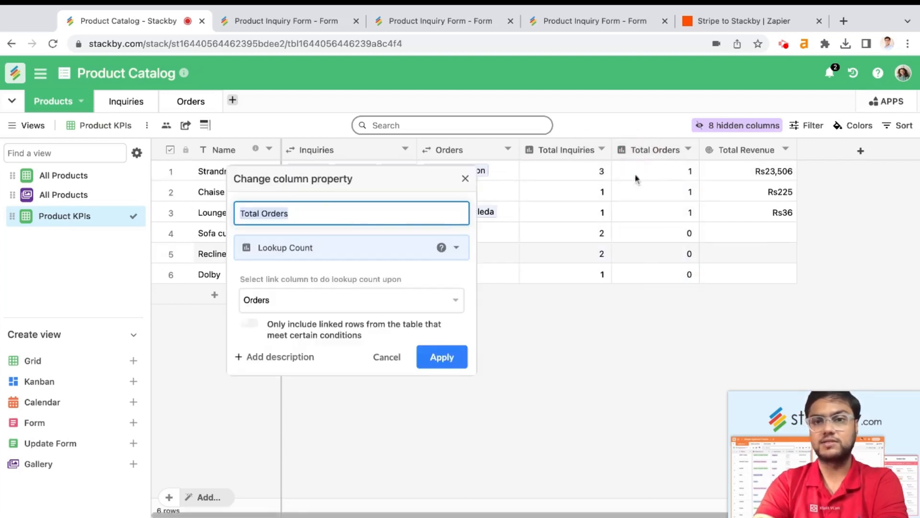
{"action": "left_click", "coordinate": [387, 357]}
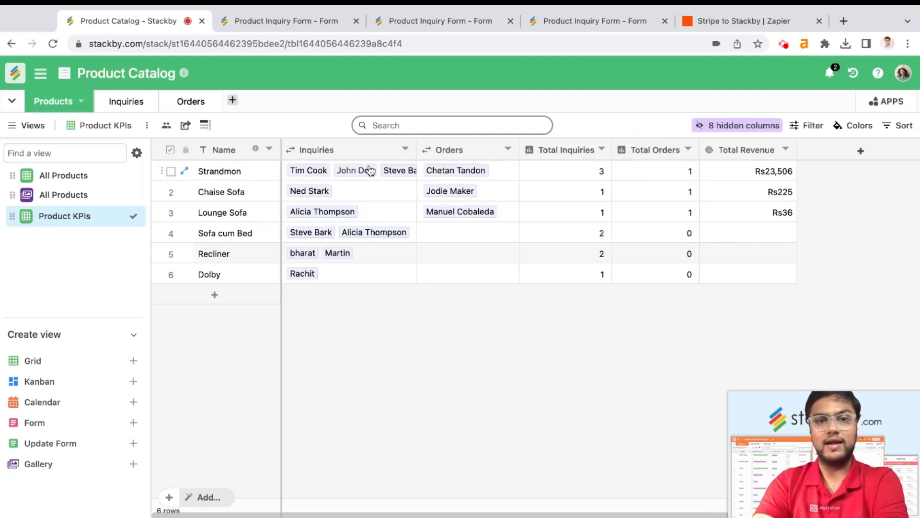
{"action": "left_click", "coordinate": [201, 110]}
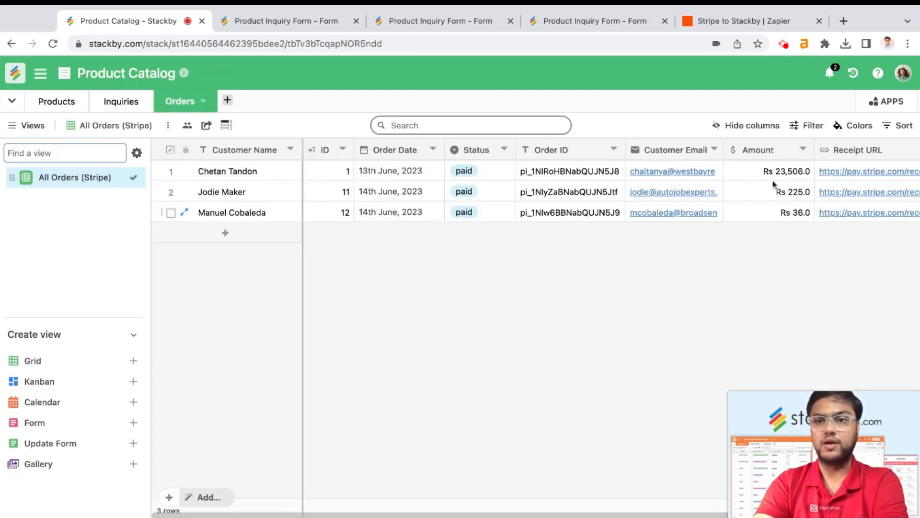
Return to the Products table showing Lounge Sofa's order and revenue in Product KPIs
{"action": "left_click", "coordinate": [58, 101]}
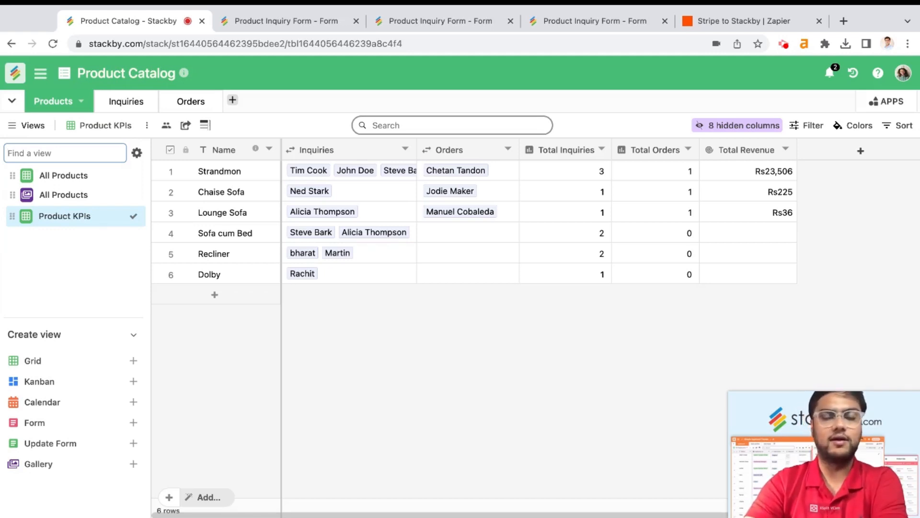
Switch to the All Products grid and review its Inquire and Buy columns
{"action": "left_click", "coordinate": [78, 176]}
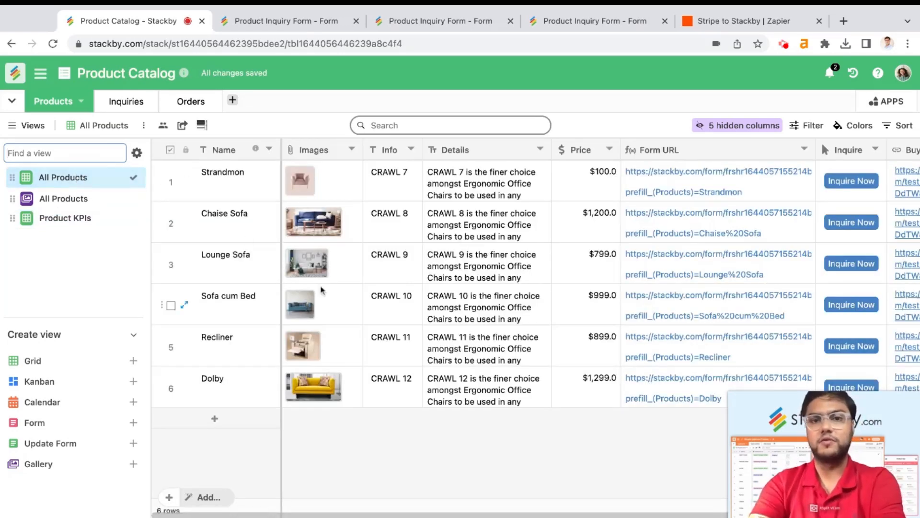
{"action": "scroll", "coordinate": [318, 294], "scroll_direction": "right", "scroll_amount": 5}
{"action": "scroll", "coordinate": [319, 293], "scroll_direction": "left", "scroll_amount": 5}
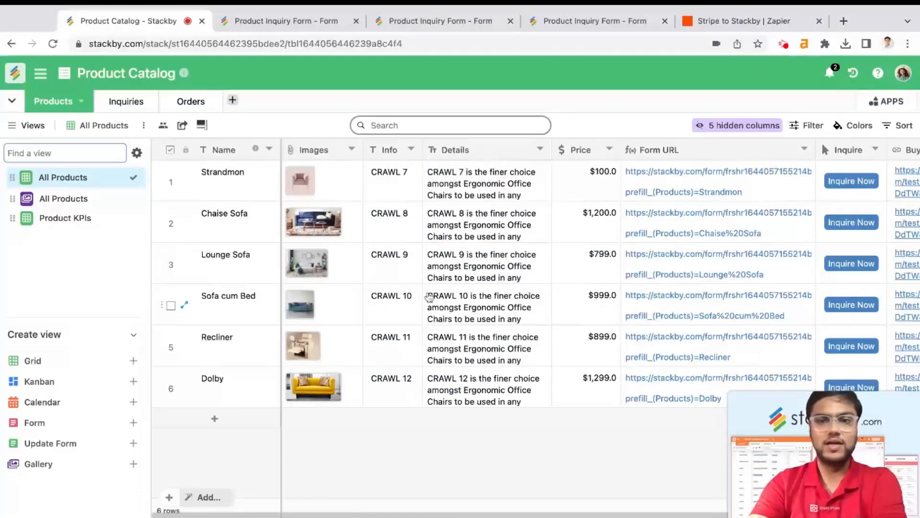